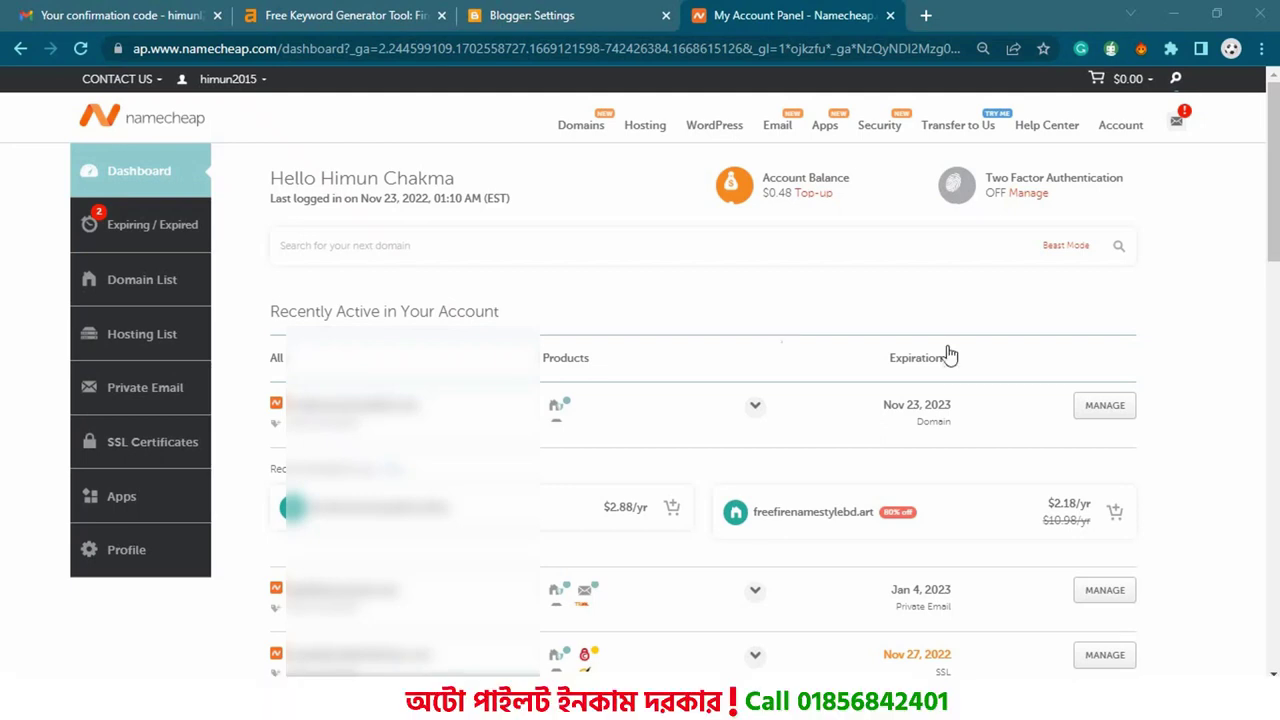
Open the Advanced DNS settings of the domain freefirenamestylebd.com.
click(1108, 414)
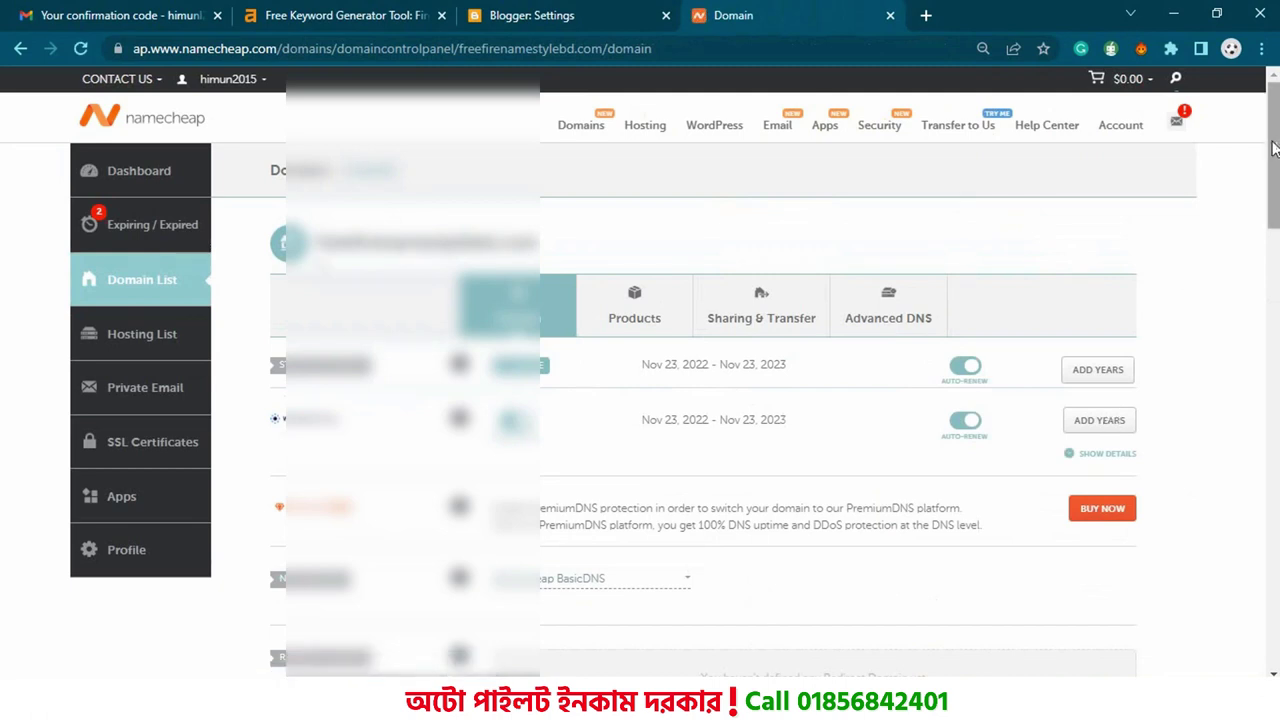
scroll(1273, 148, down, 1)
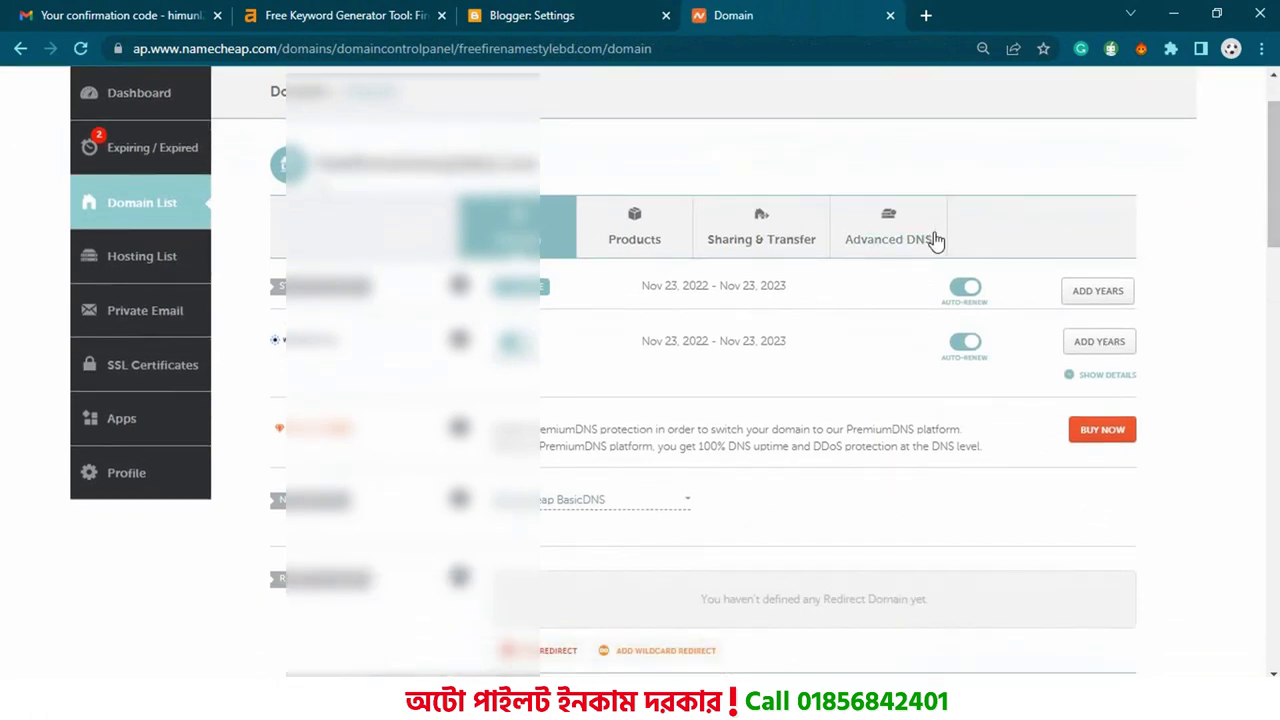
click(935, 240)
Switch to Blogger, dismiss the current blog's custom domain dialog and start creating a new blog.
click(555, 8)
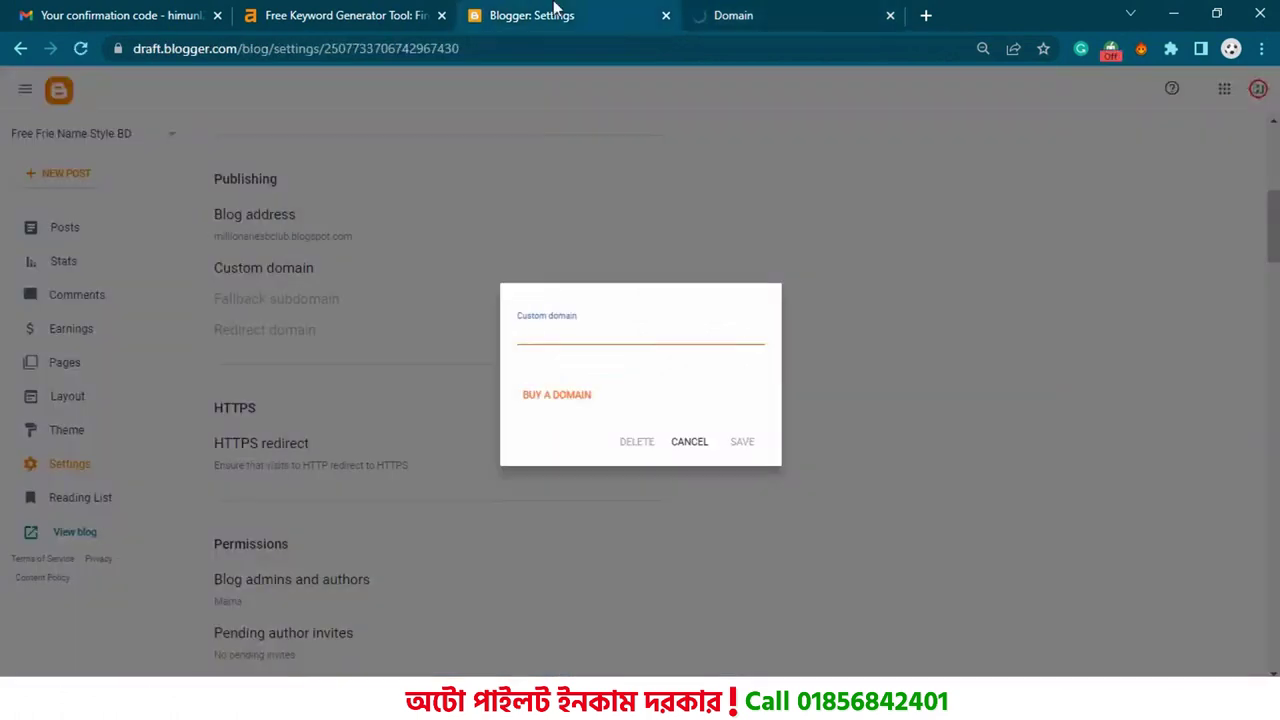
click(683, 443)
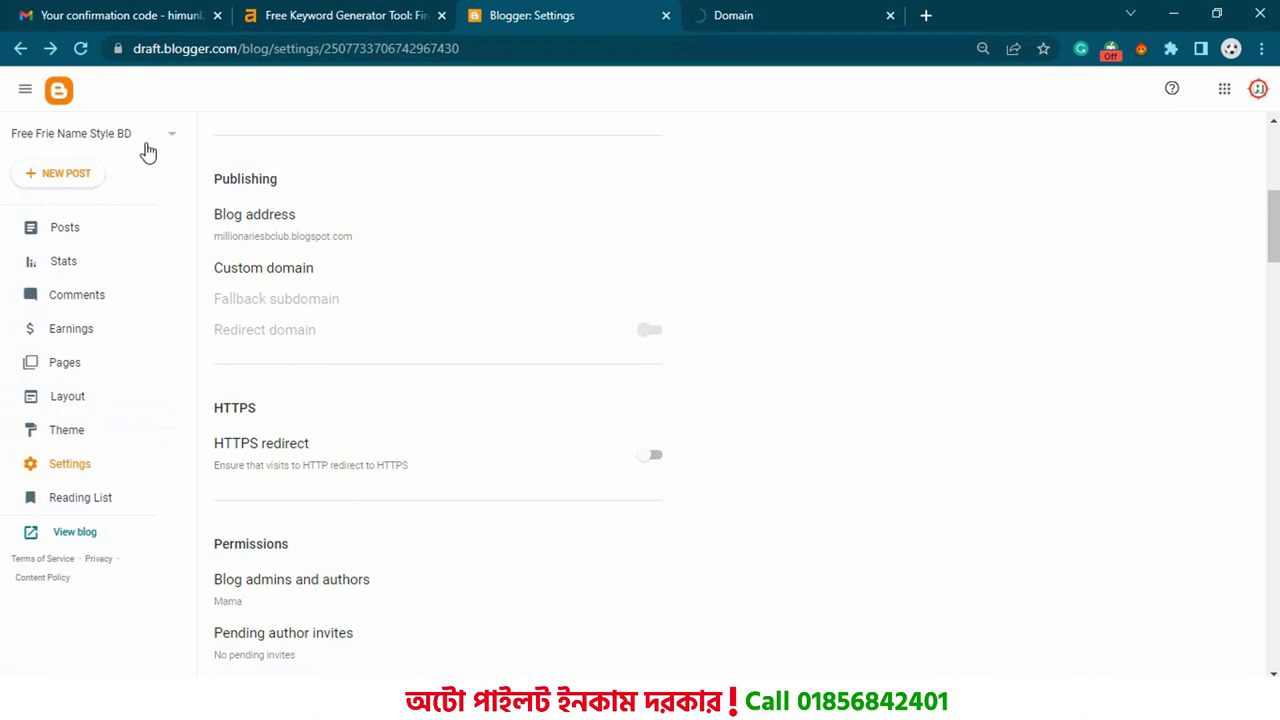
click(148, 150)
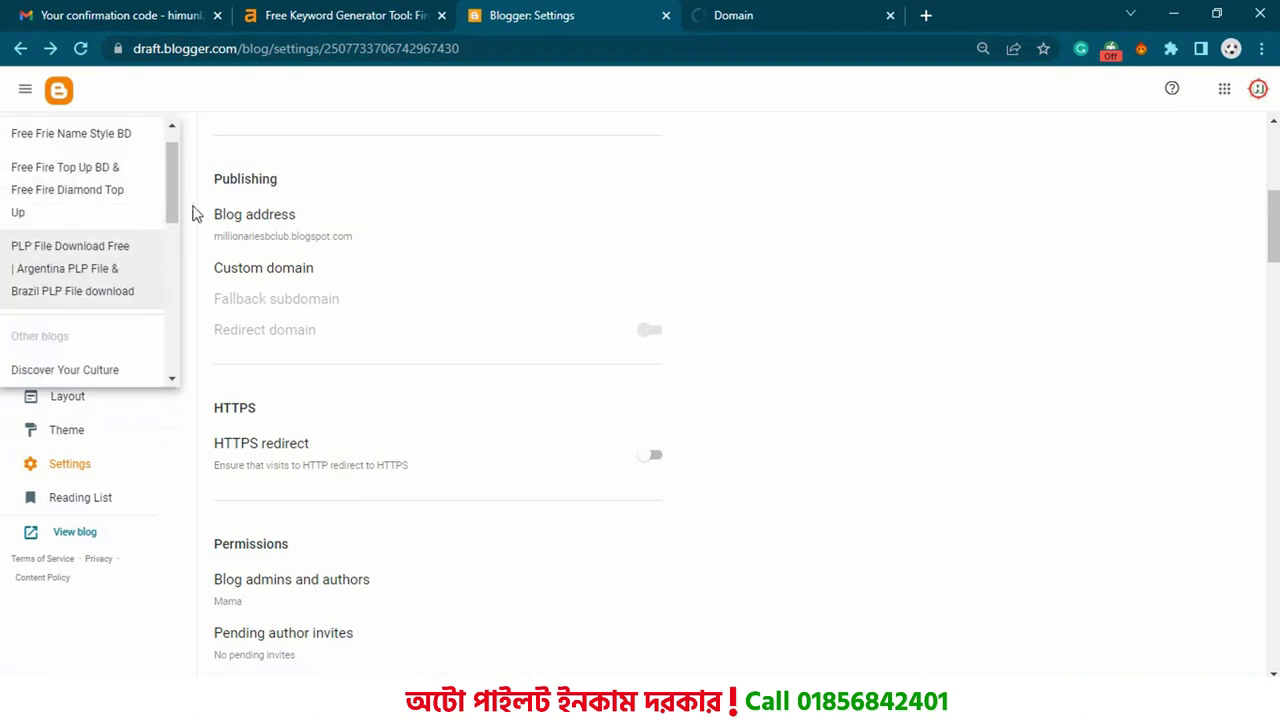
drag(172, 200, 192, 336)
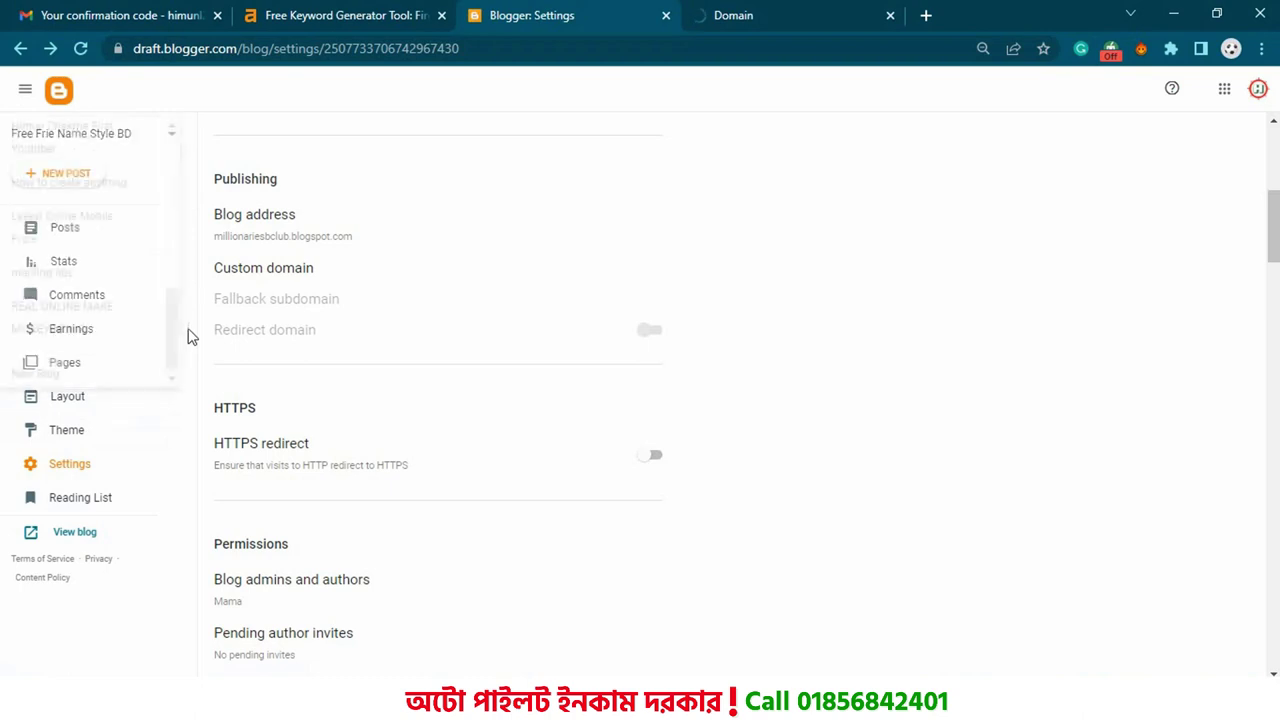
click(156, 131)
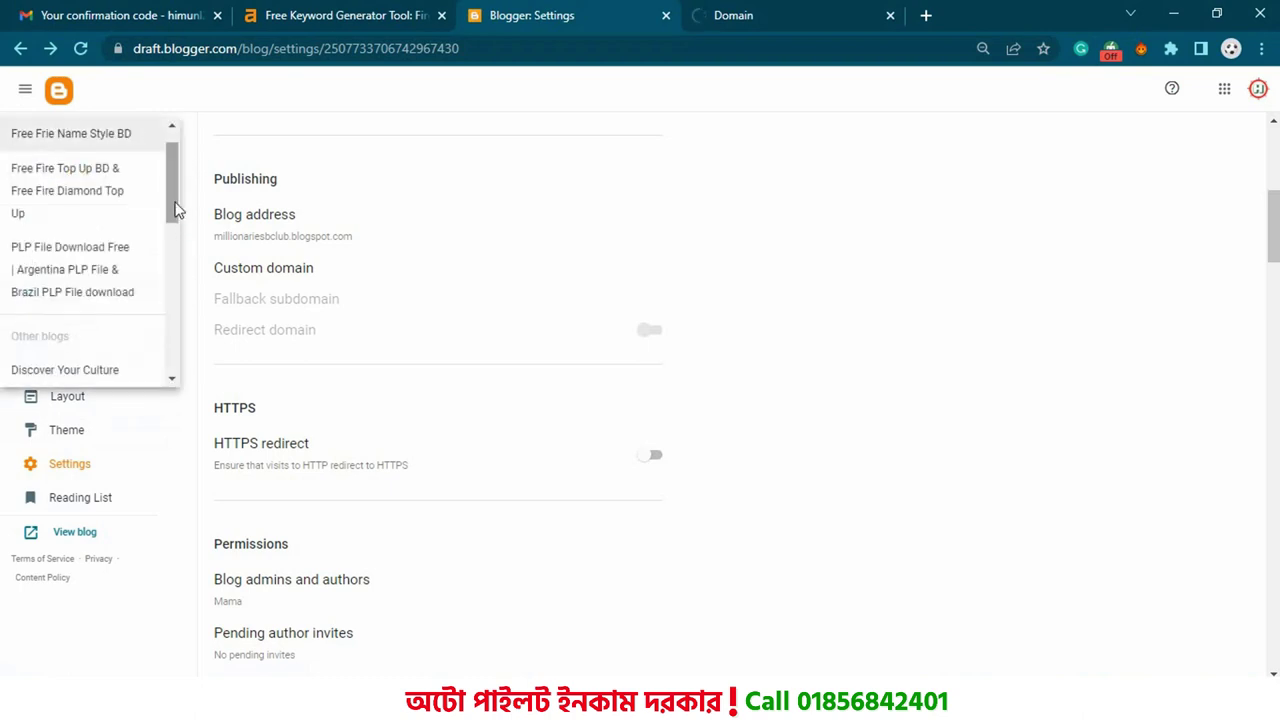
drag(176, 210, 183, 391)
click(57, 371)
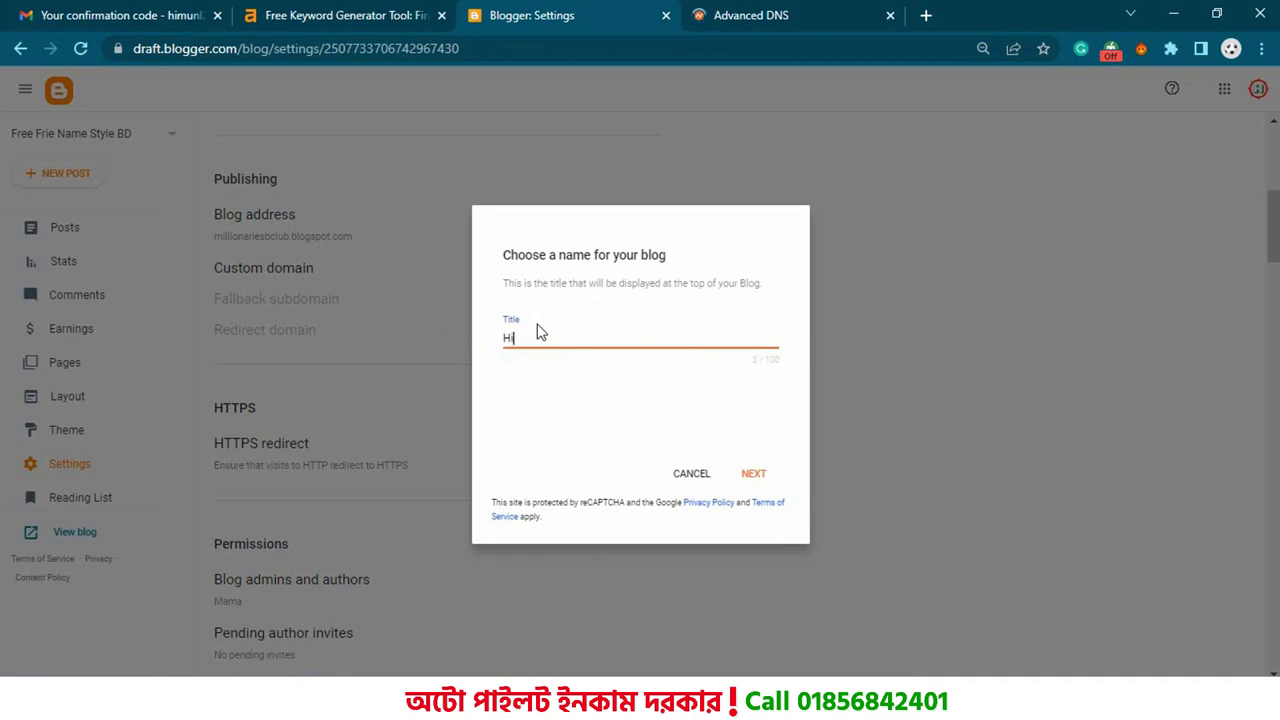
Title the new blog with the owner's first name followed by "Official" and continue to its address.
text(I)
key(BackSpace)
key(BackSpace)
key(BackSpace)
text(fficial)
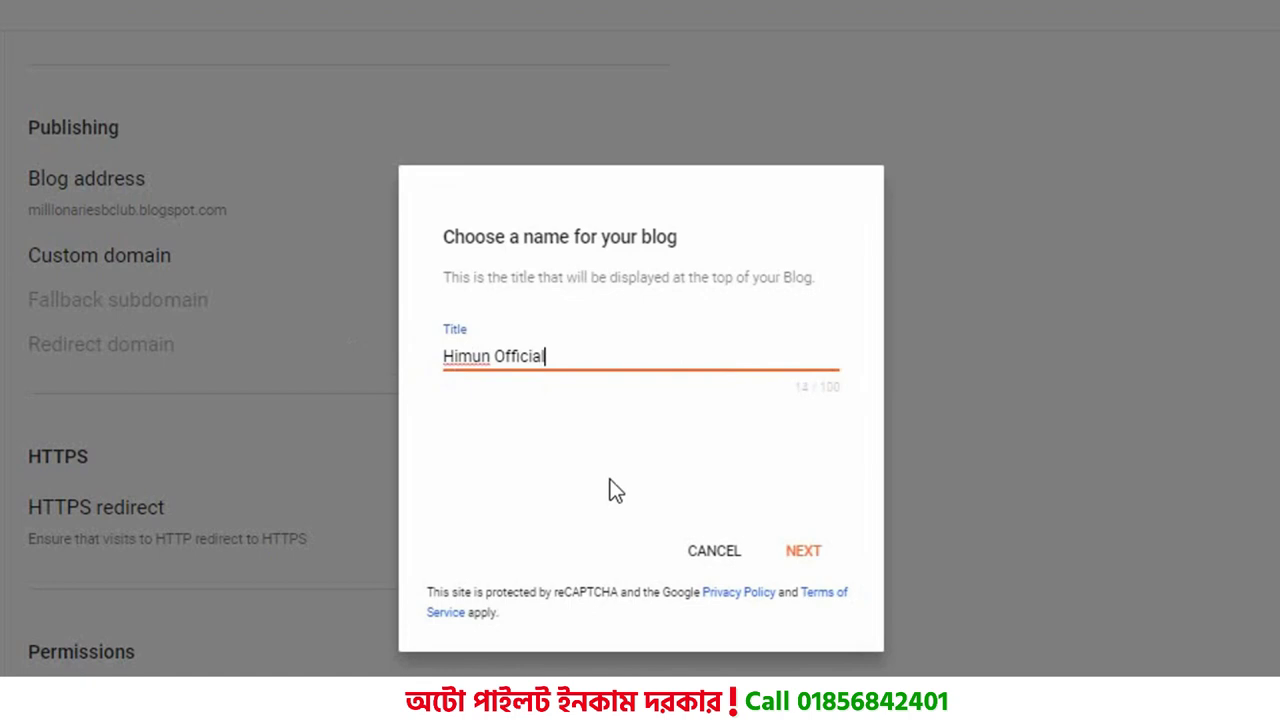
click(800, 551)
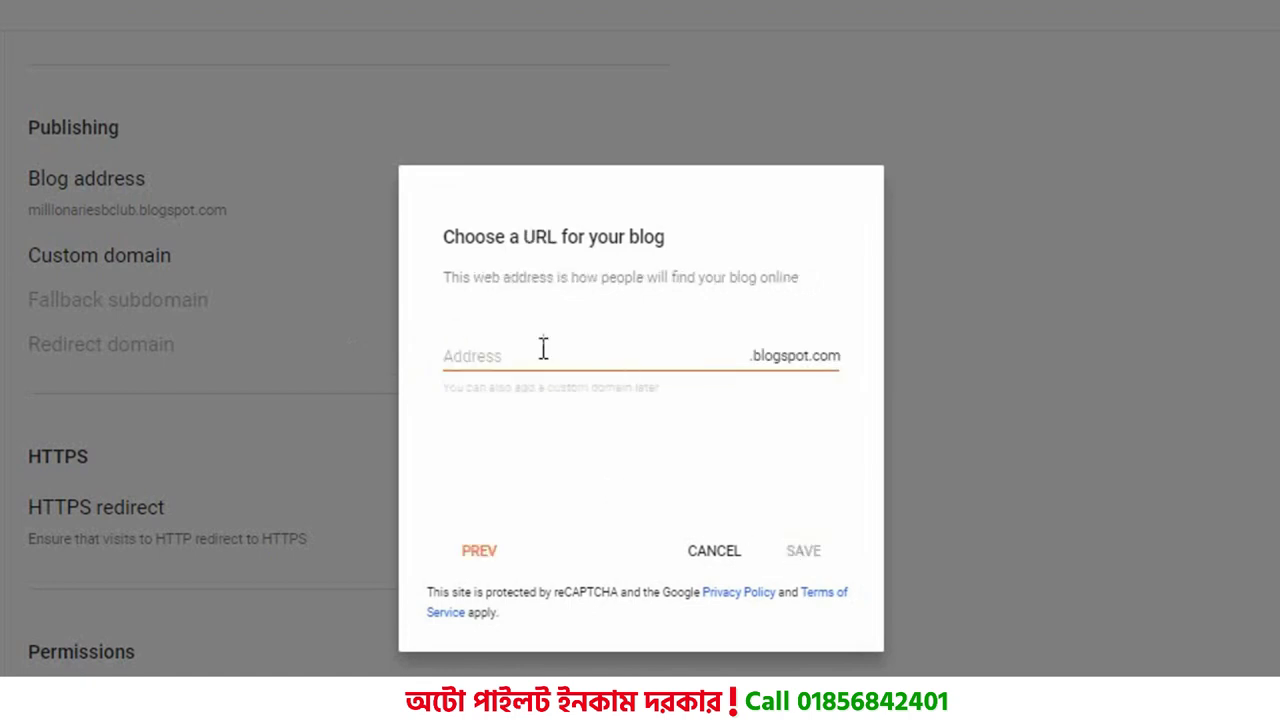
Set the blogspot address to the owner's first name plus "official" in lowercase, and save the new blog.
click(543, 347)
text(himunof)
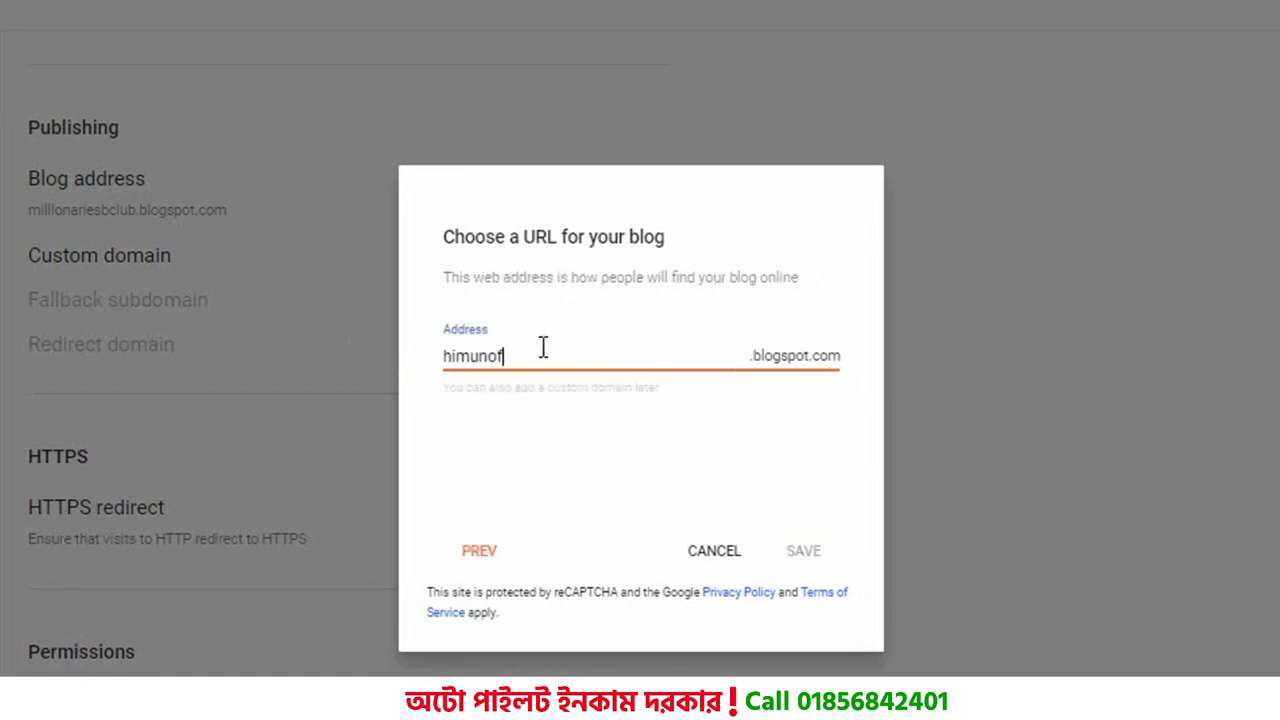
text(ccial)
click(504, 355)
key(Delete)
text(ficial)
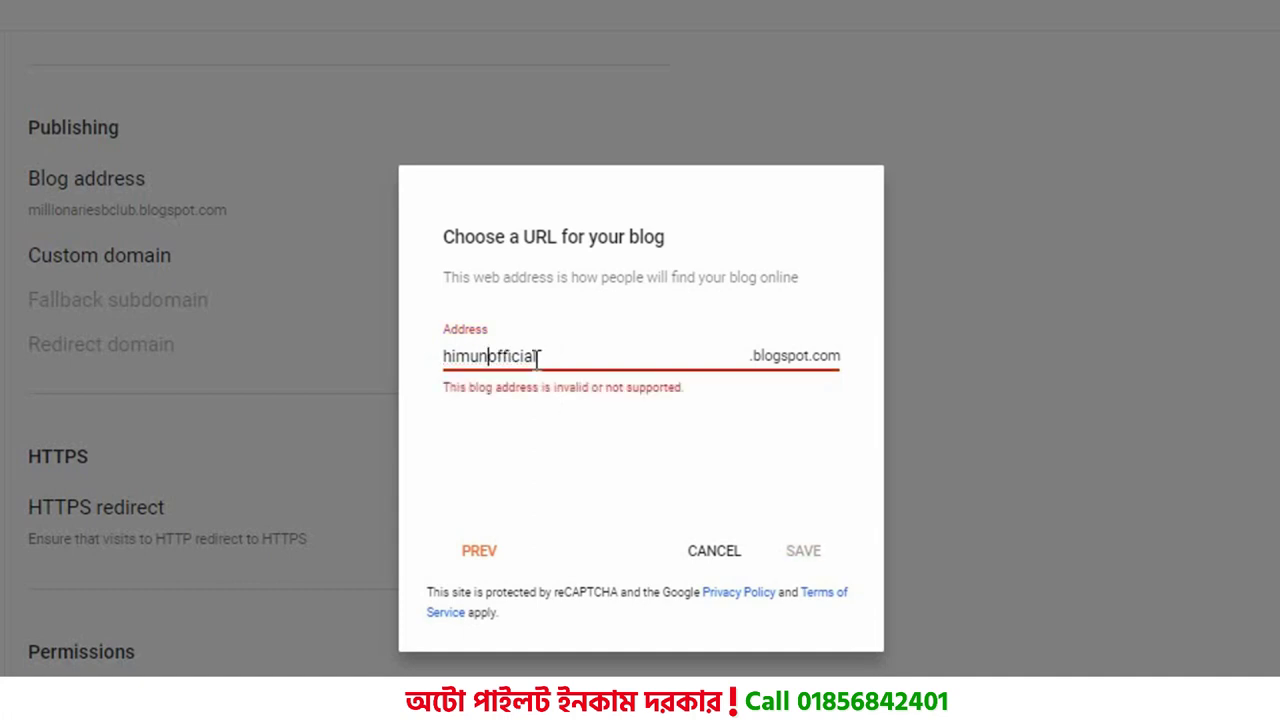
click(805, 551)
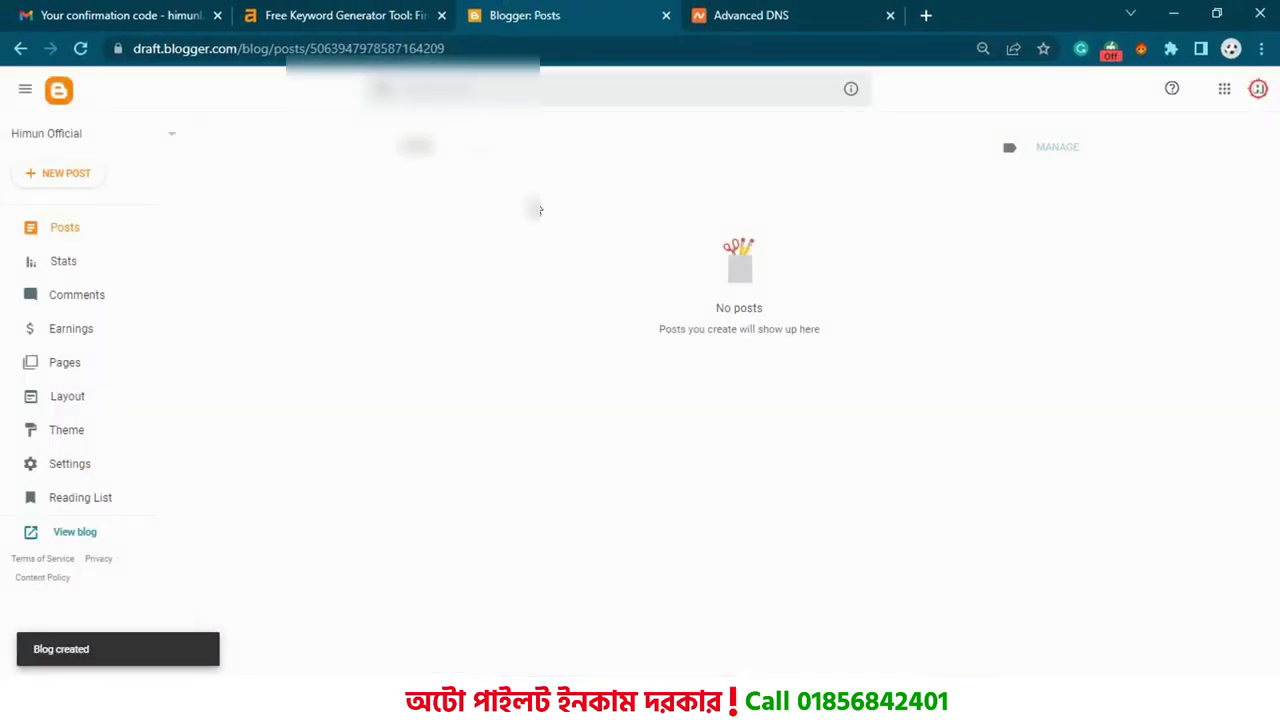
Switch to Namecheap and add a new host record in the domain's Advanced DNS settings.
click(781, 10)
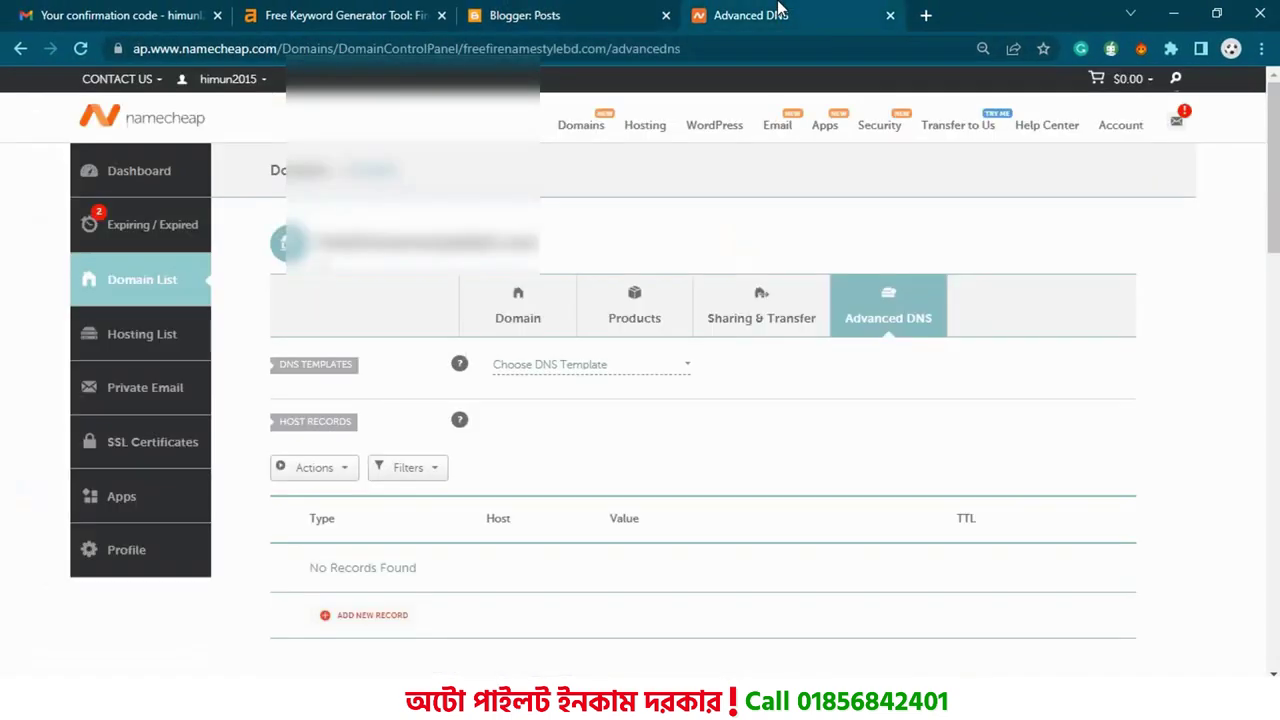
scroll(635, 380, down, 2)
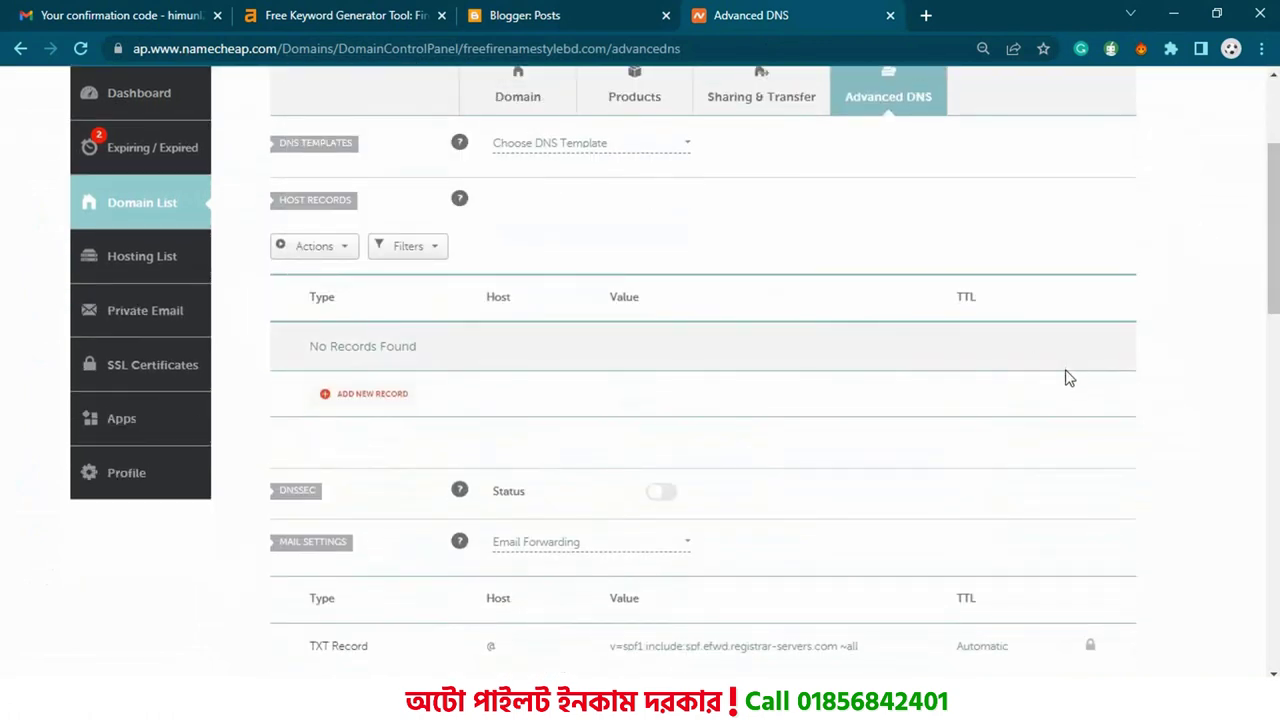
click(390, 400)
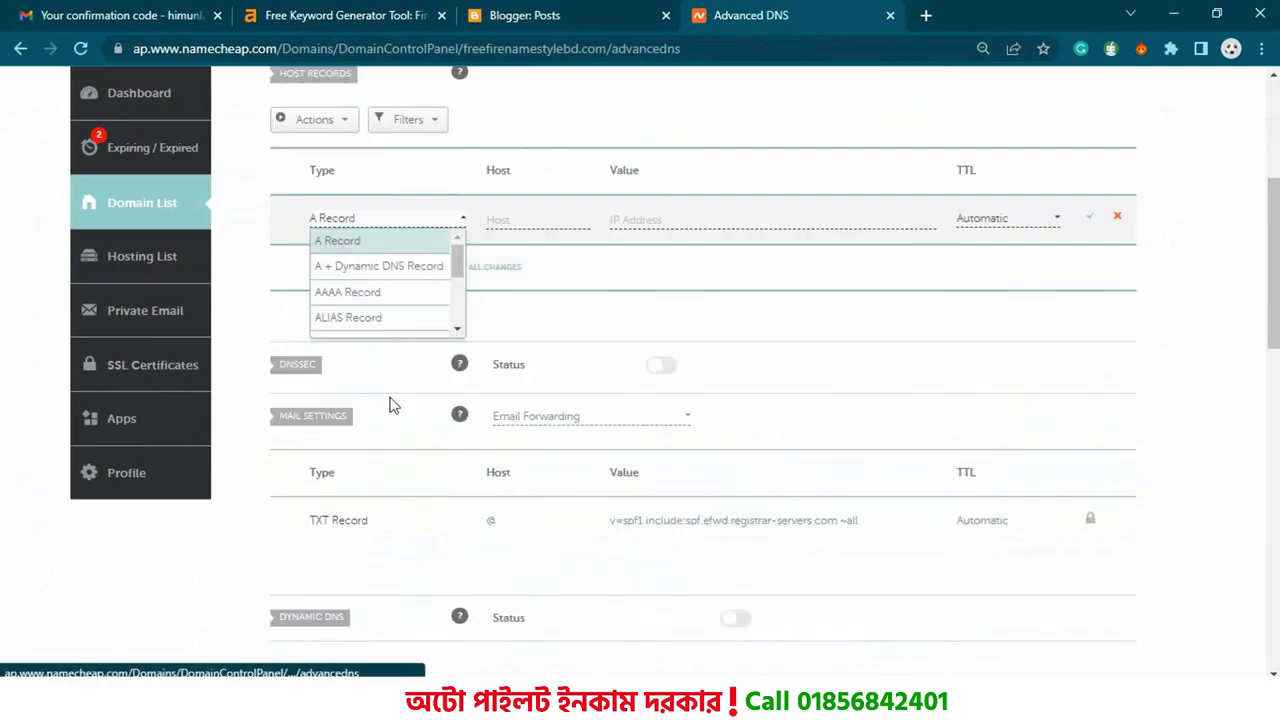
click(1126, 300)
Copy the domain name from the heading of the Namecheap domain page.
drag(1275, 300, 951, 214)
drag(560, 150, 315, 150)
right_click(338, 140)
click(420, 162)
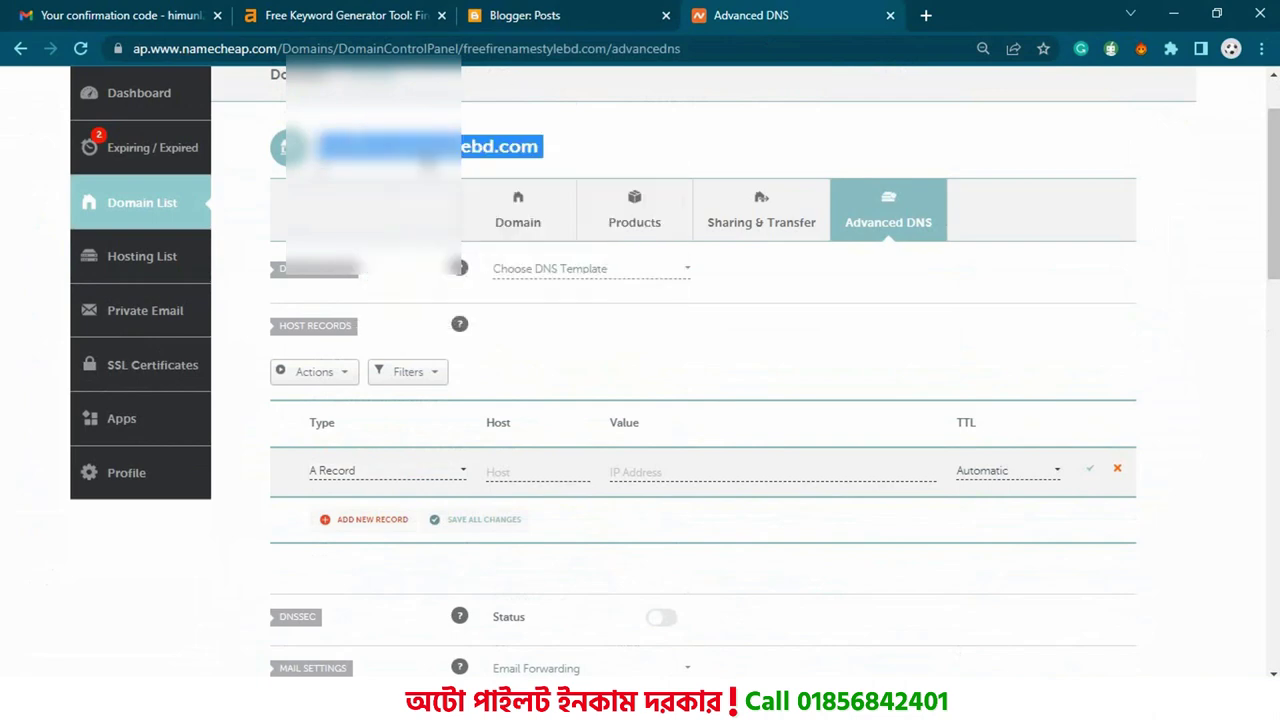
click(540, 15)
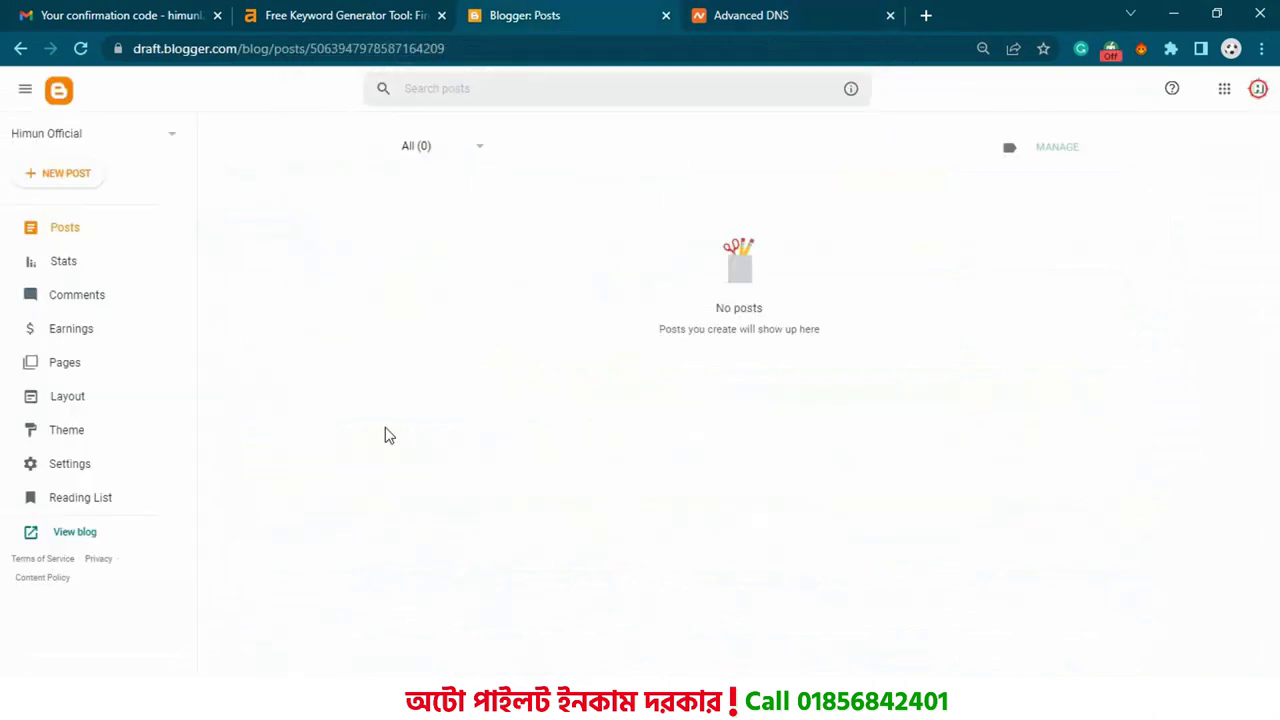
click(57, 468)
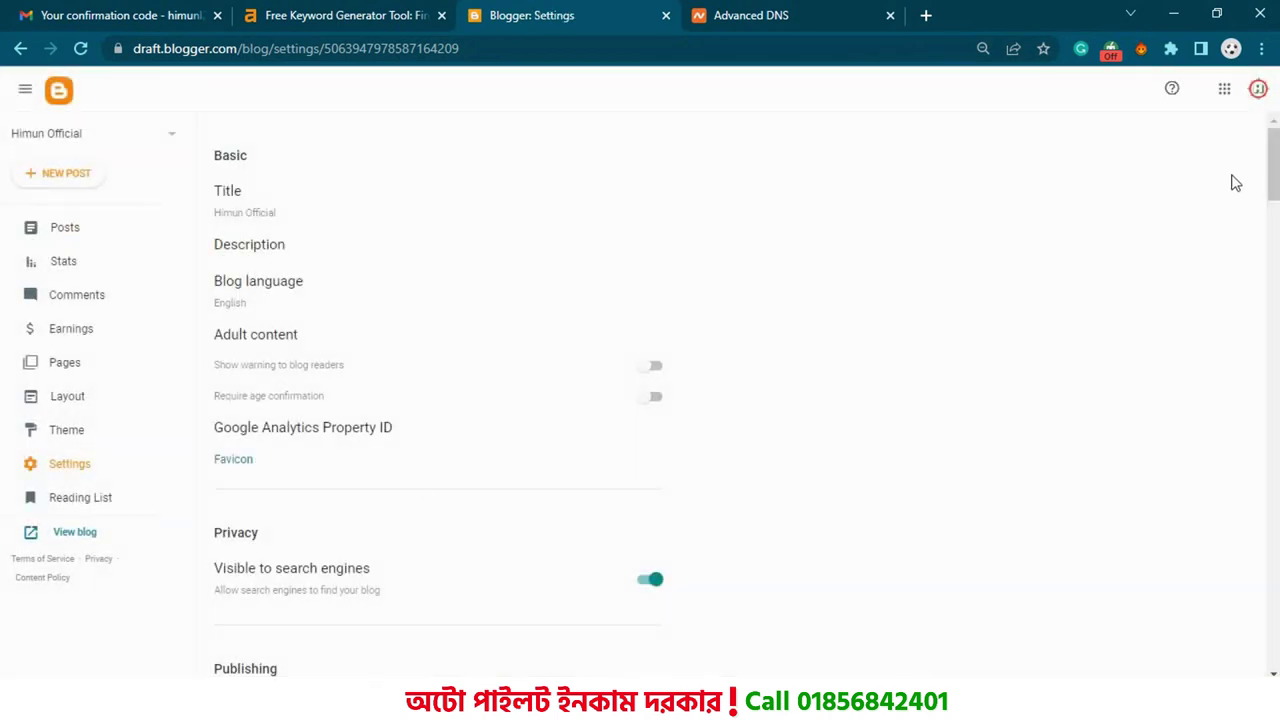
scroll(1264, 172, down, 5)
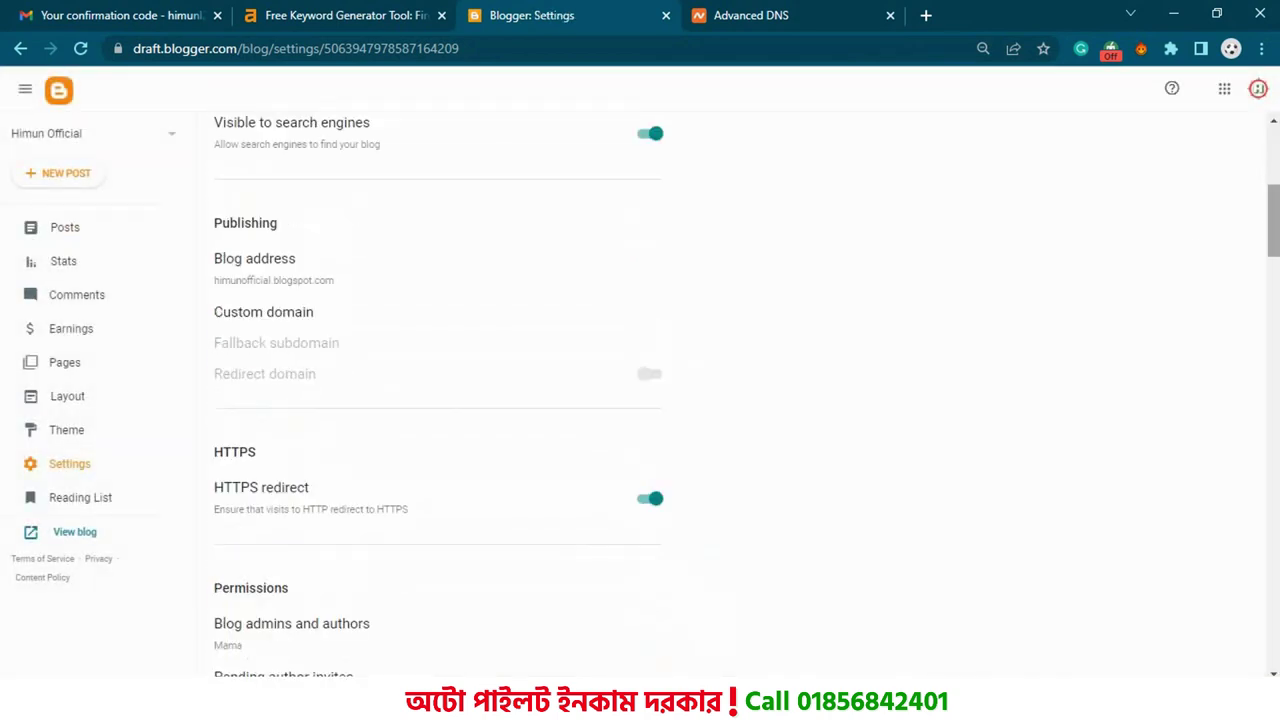
click(297, 320)
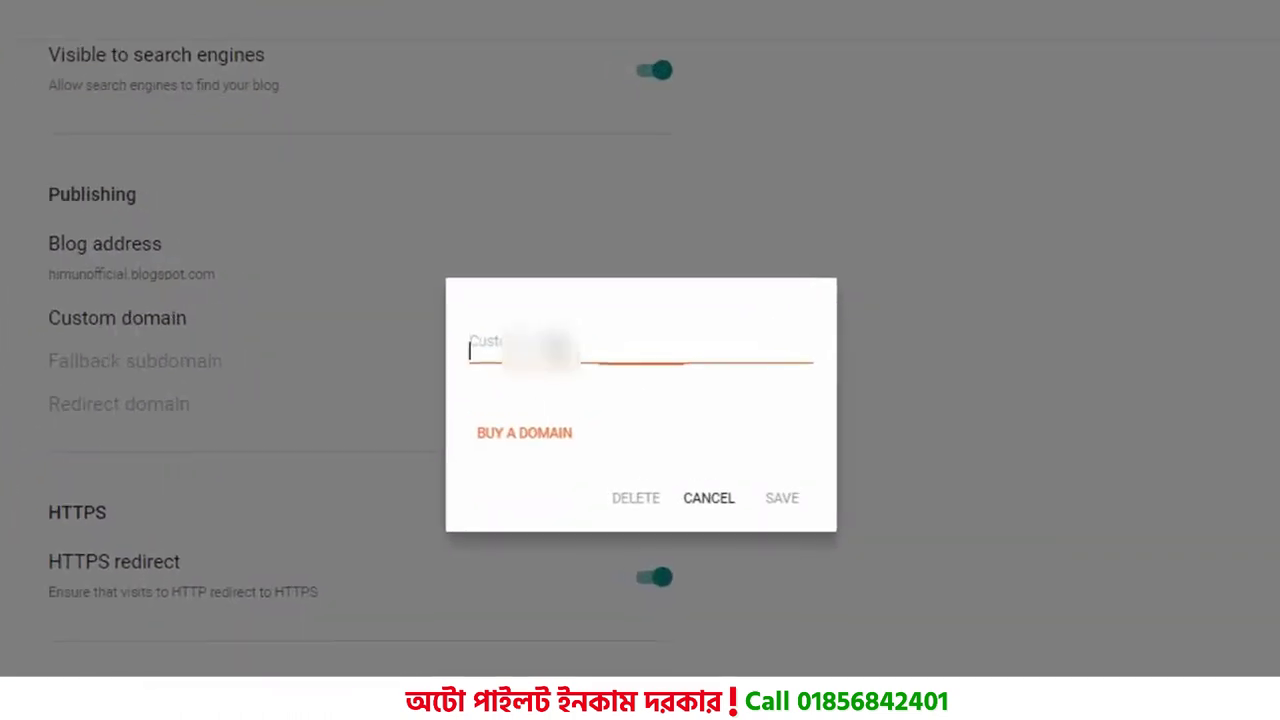
key(ctrl+v)
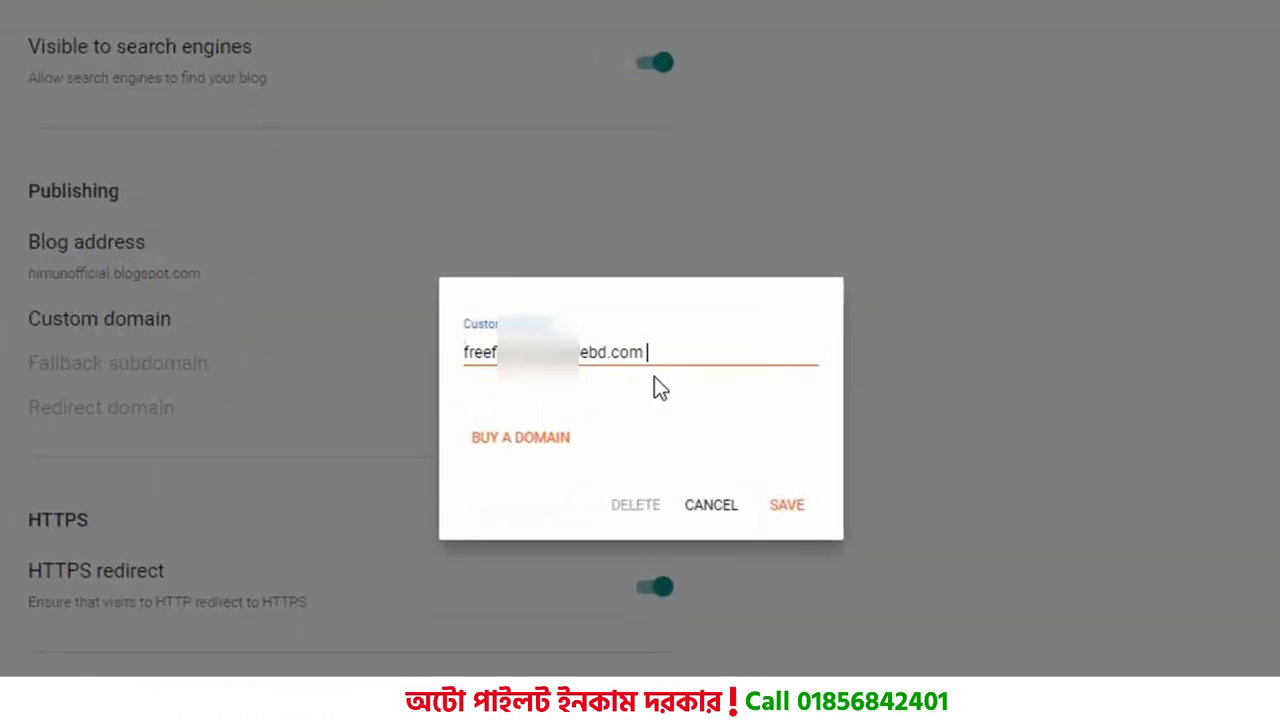
click(465, 353)
text(www)
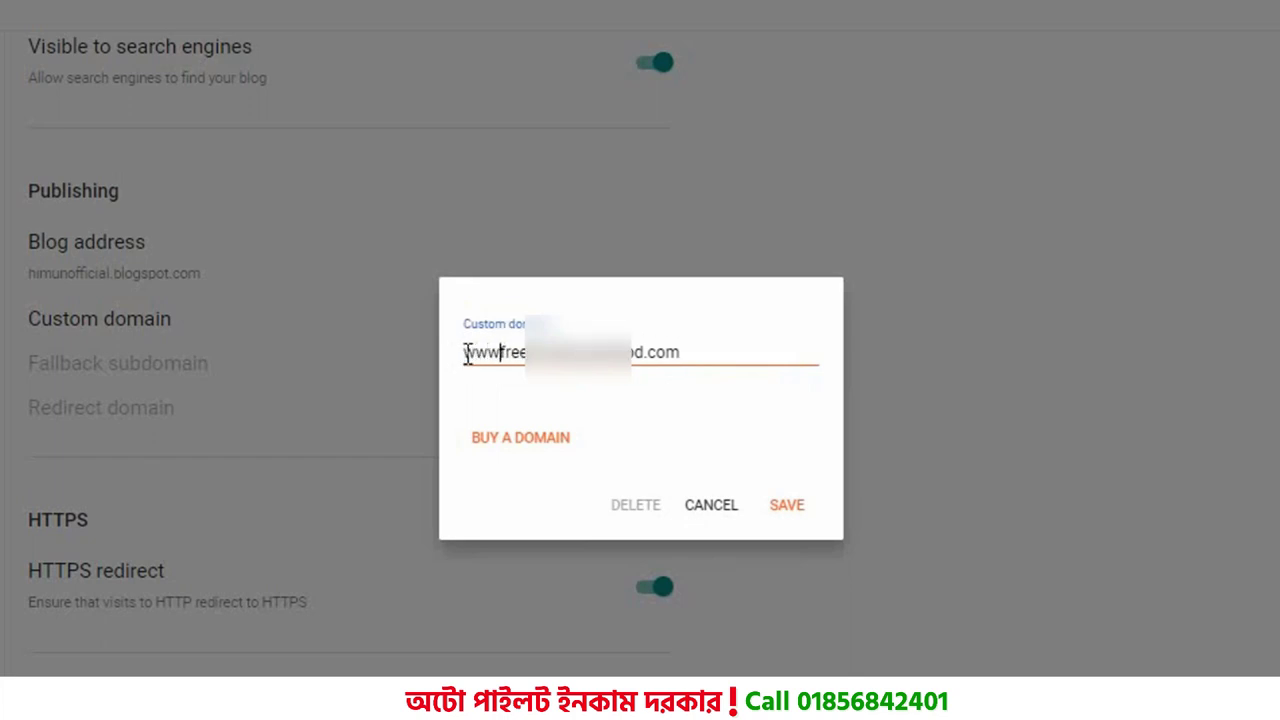
text(.)
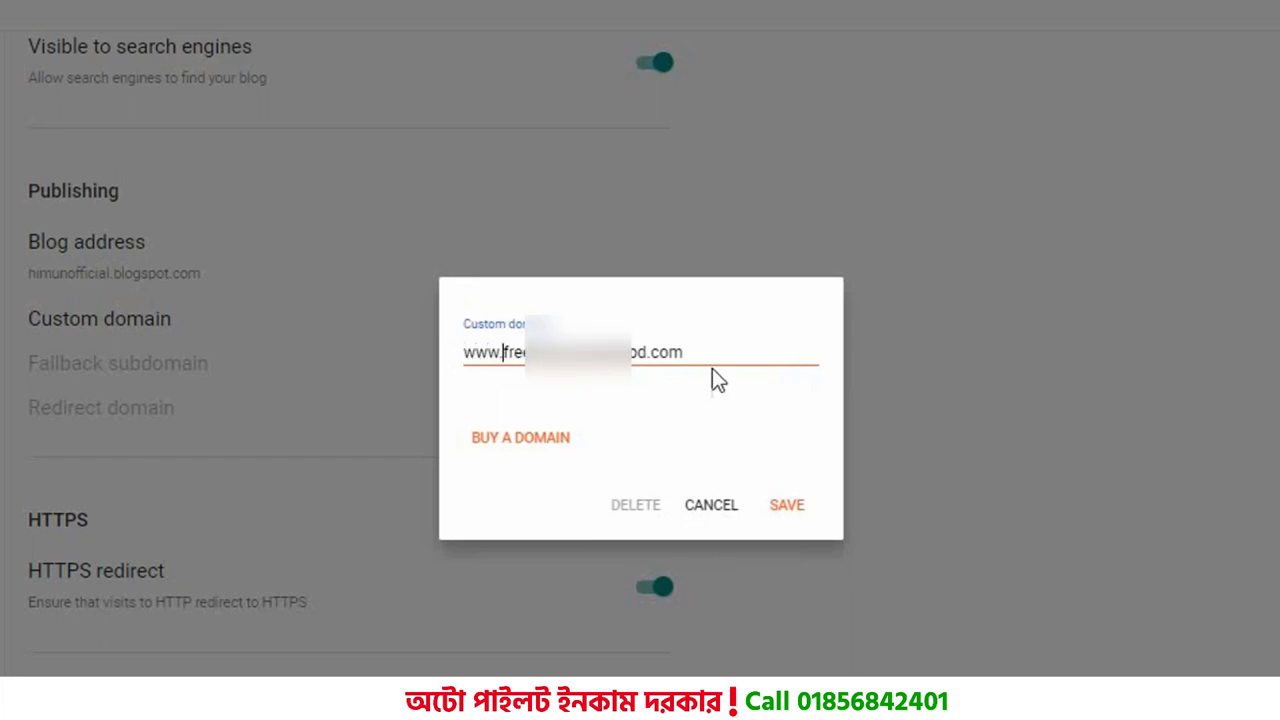
click(790, 507)
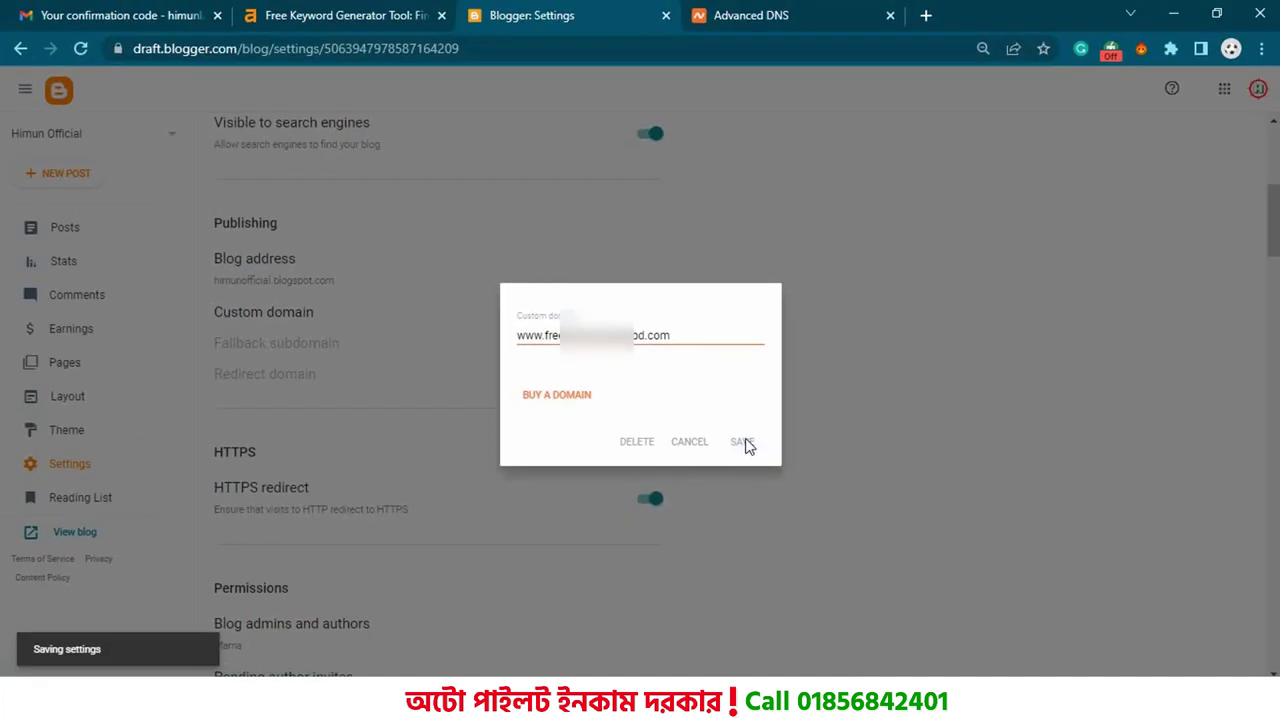
Set the browser's page zoom to 90% for the Blogger settings.
click(1261, 48)
click(1204, 223)
click(1204, 223)
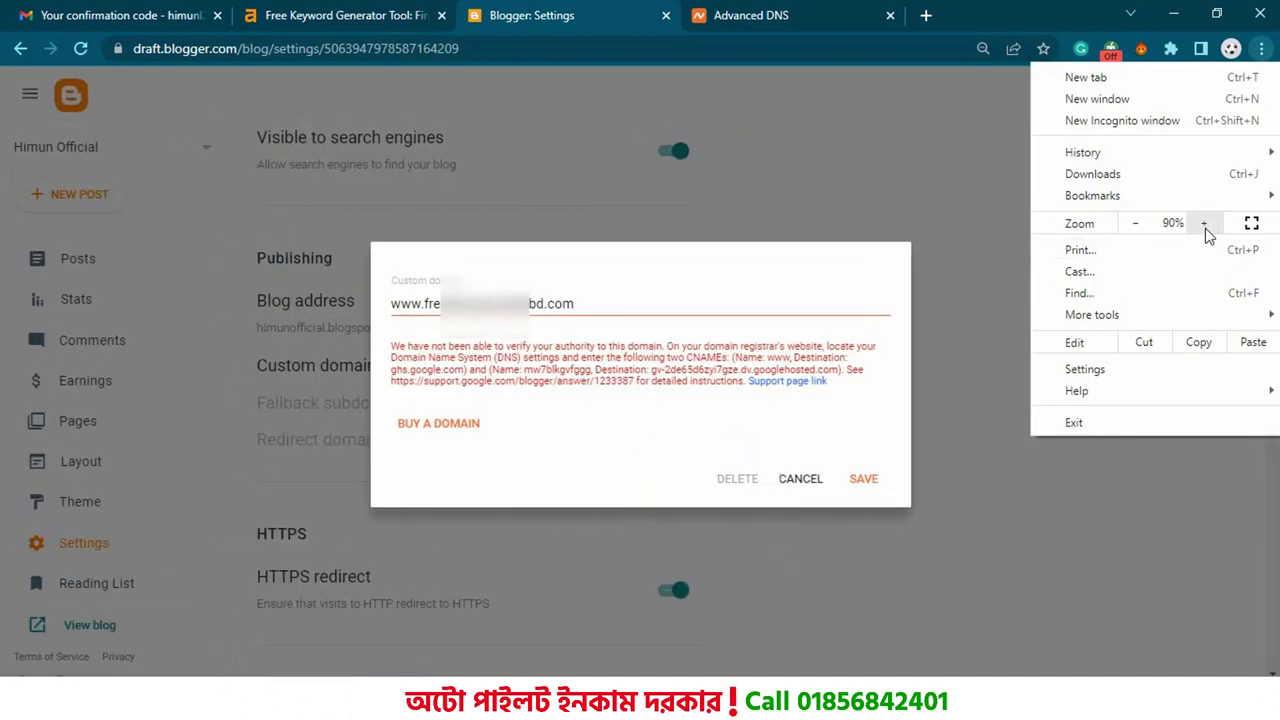
click(634, 410)
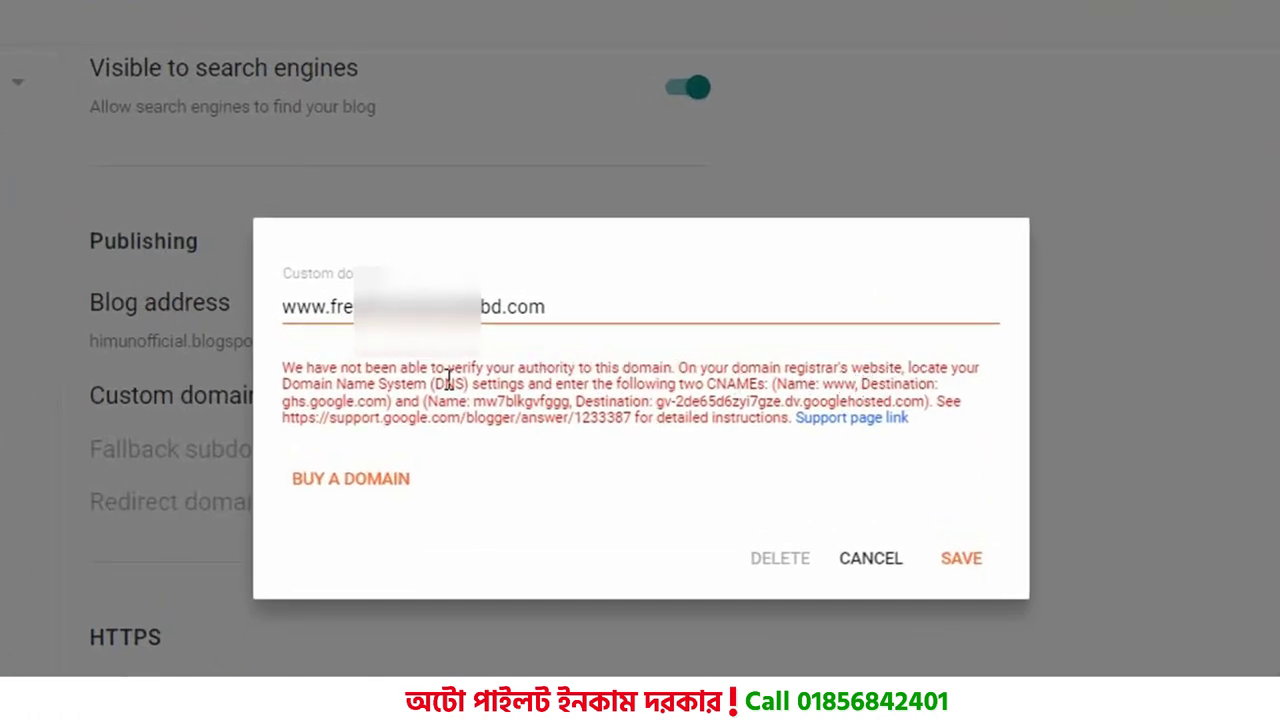
Copy the first CNAME's destination, ghs.google.com, from the custom domain verification message.
drag(824, 387, 858, 387)
right_click(837, 395)
click(824, 390)
drag(388, 401, 288, 400)
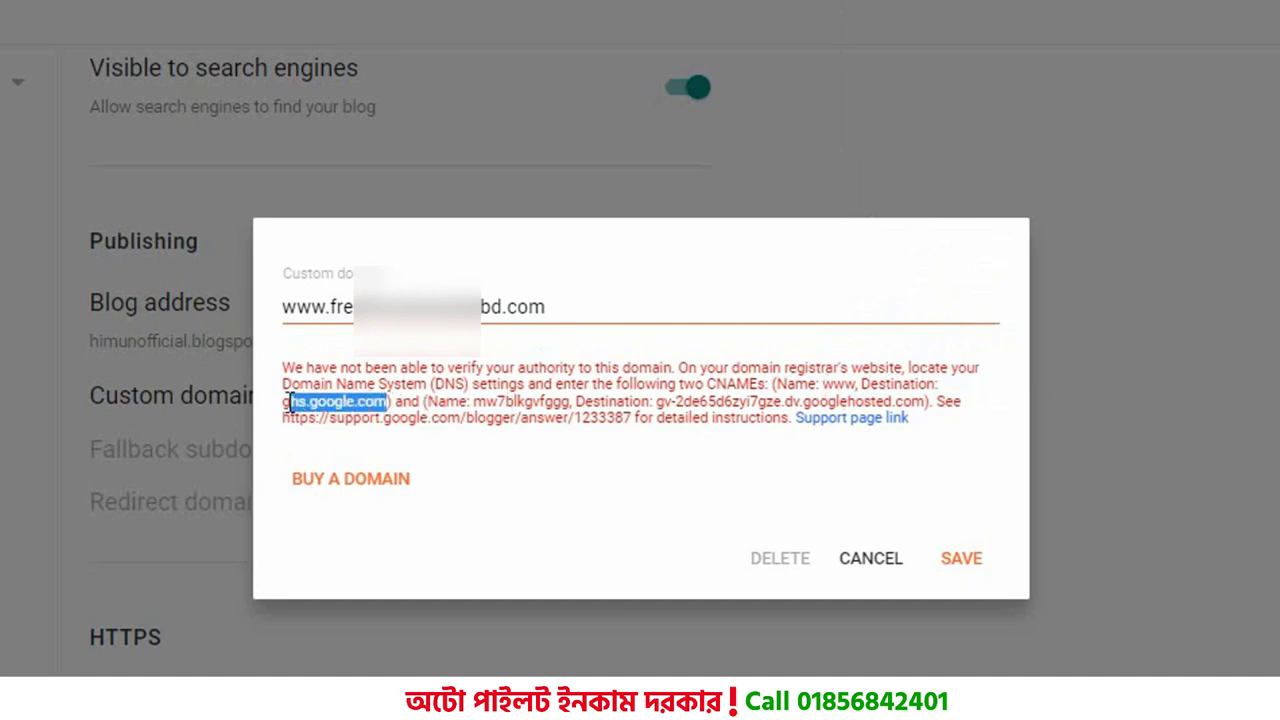
right_click(290, 403)
click(343, 429)
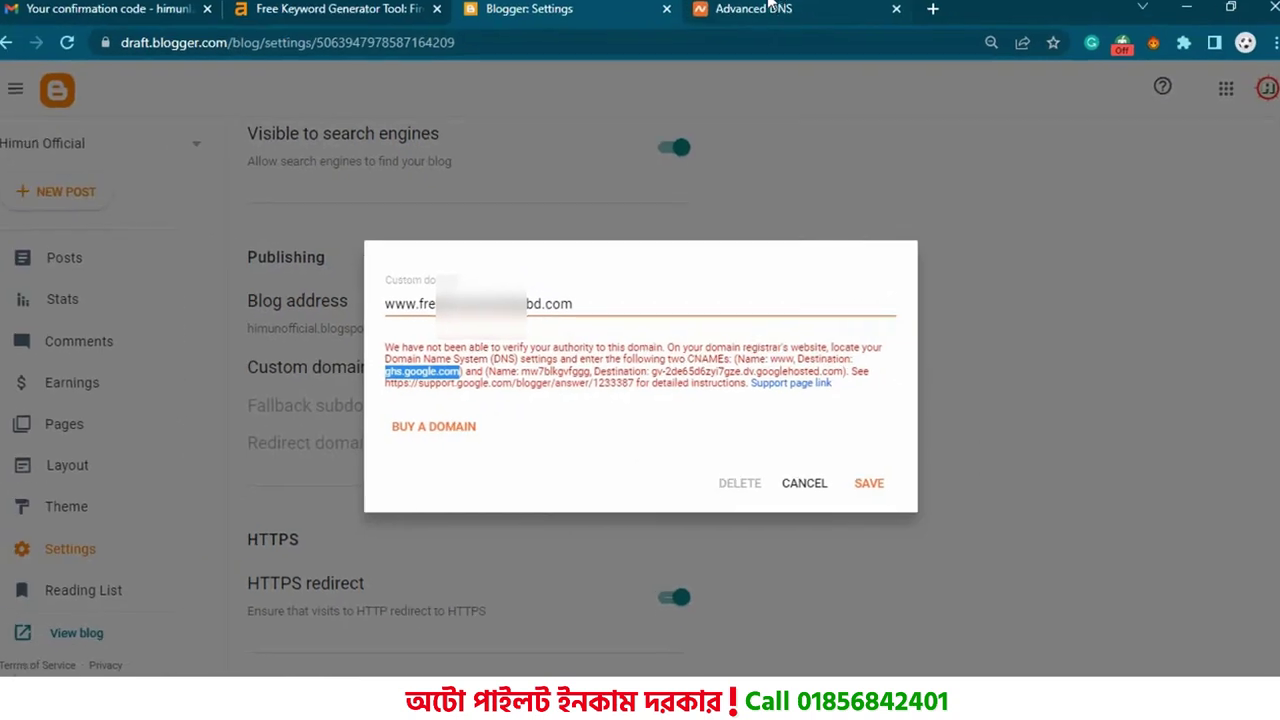
In Namecheap, make the new host record a CNAME Record with host www and value ghs.google.com.
click(760, 15)
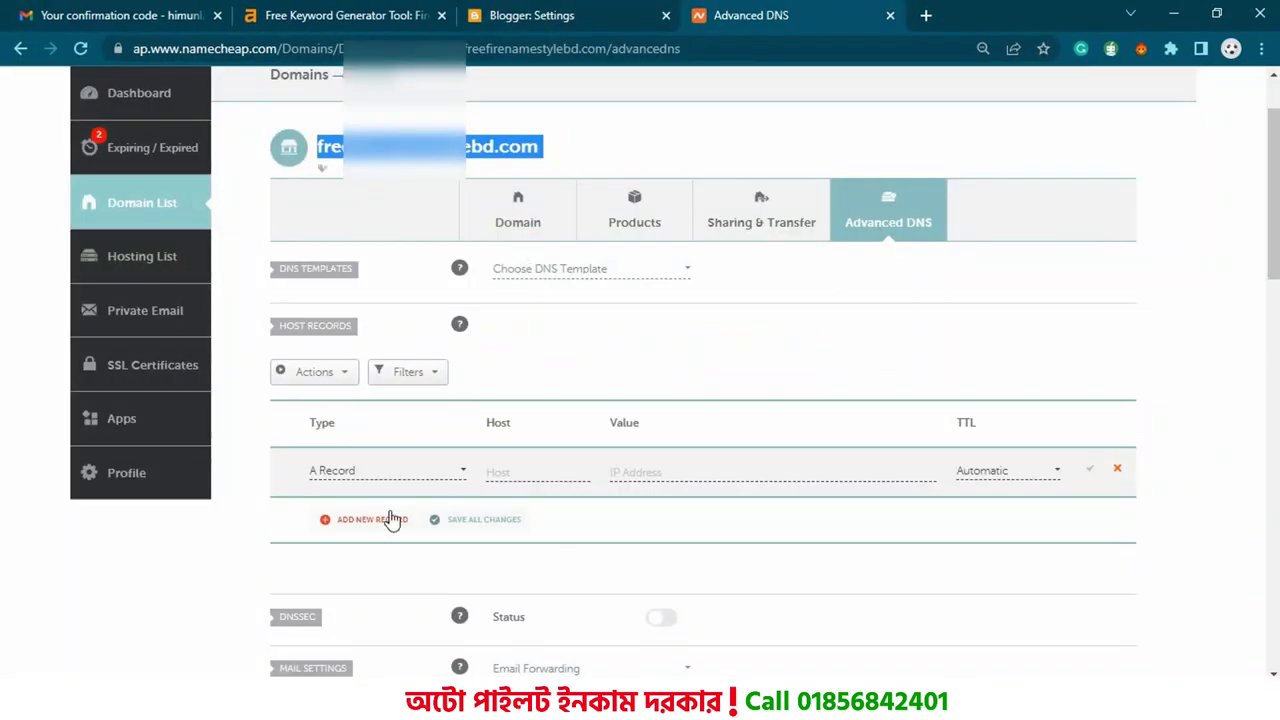
click(410, 468)
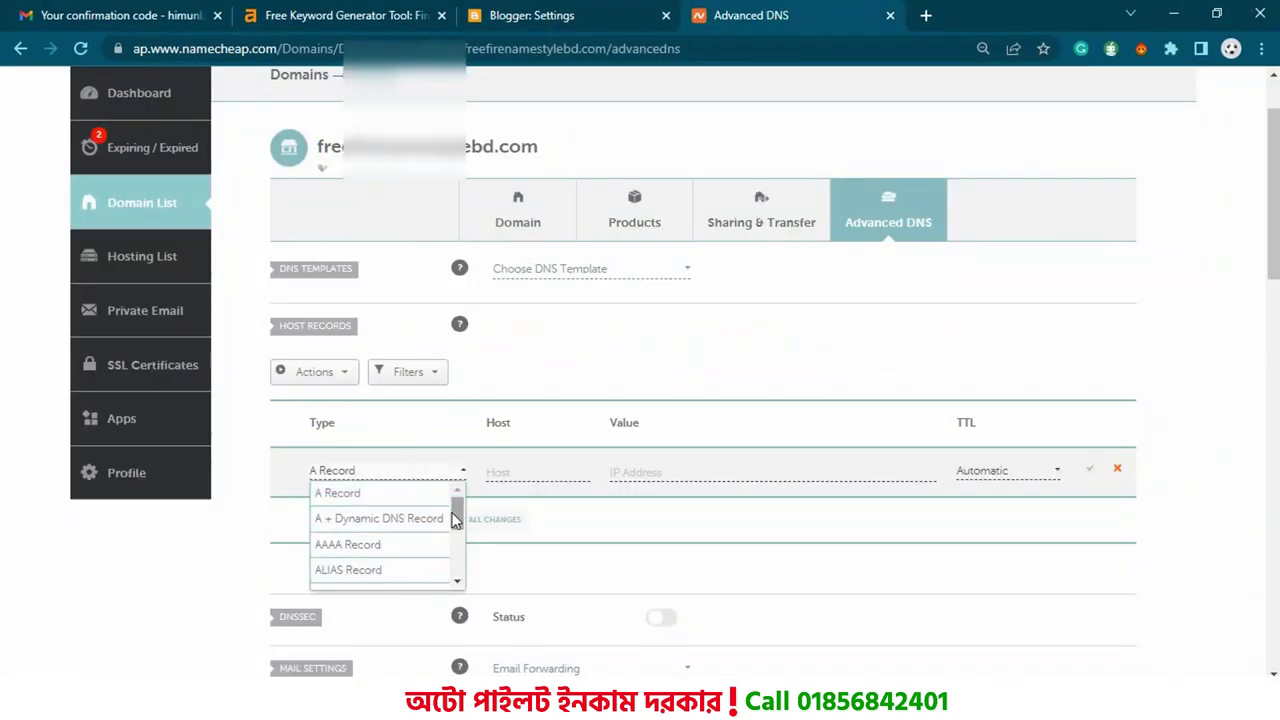
scroll(405, 555, down, 2)
click(398, 540)
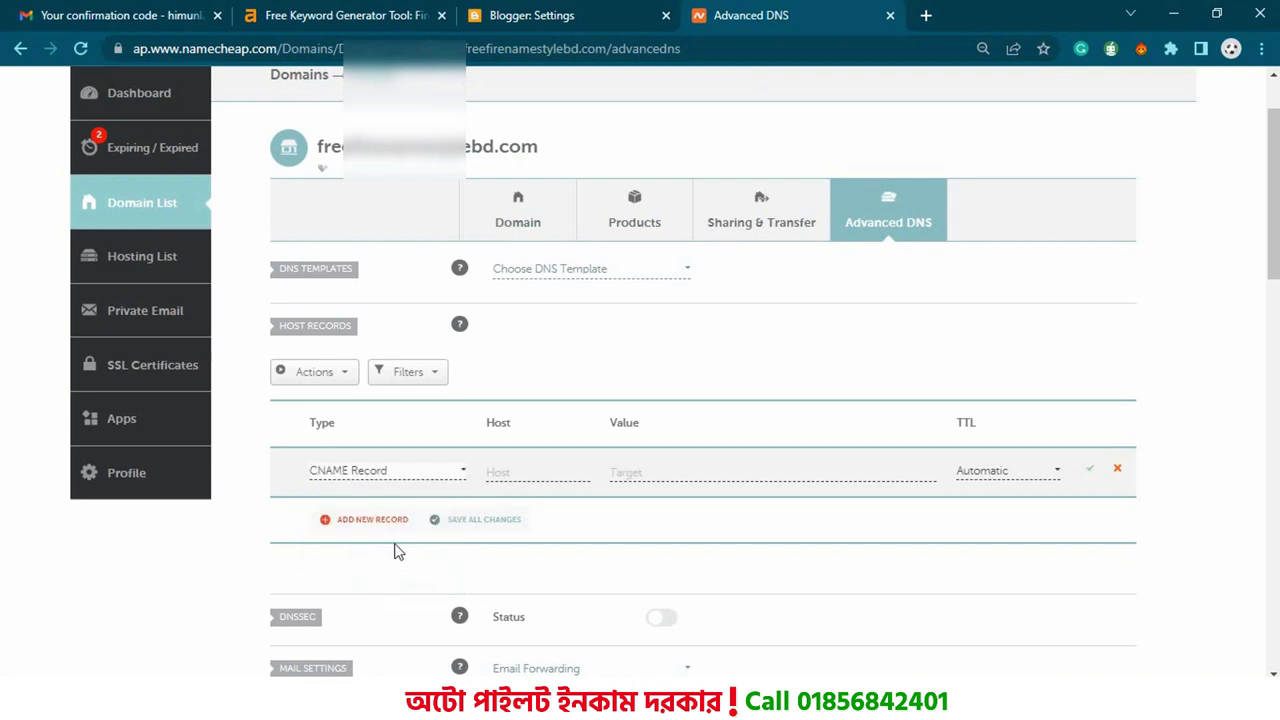
click(544, 470)
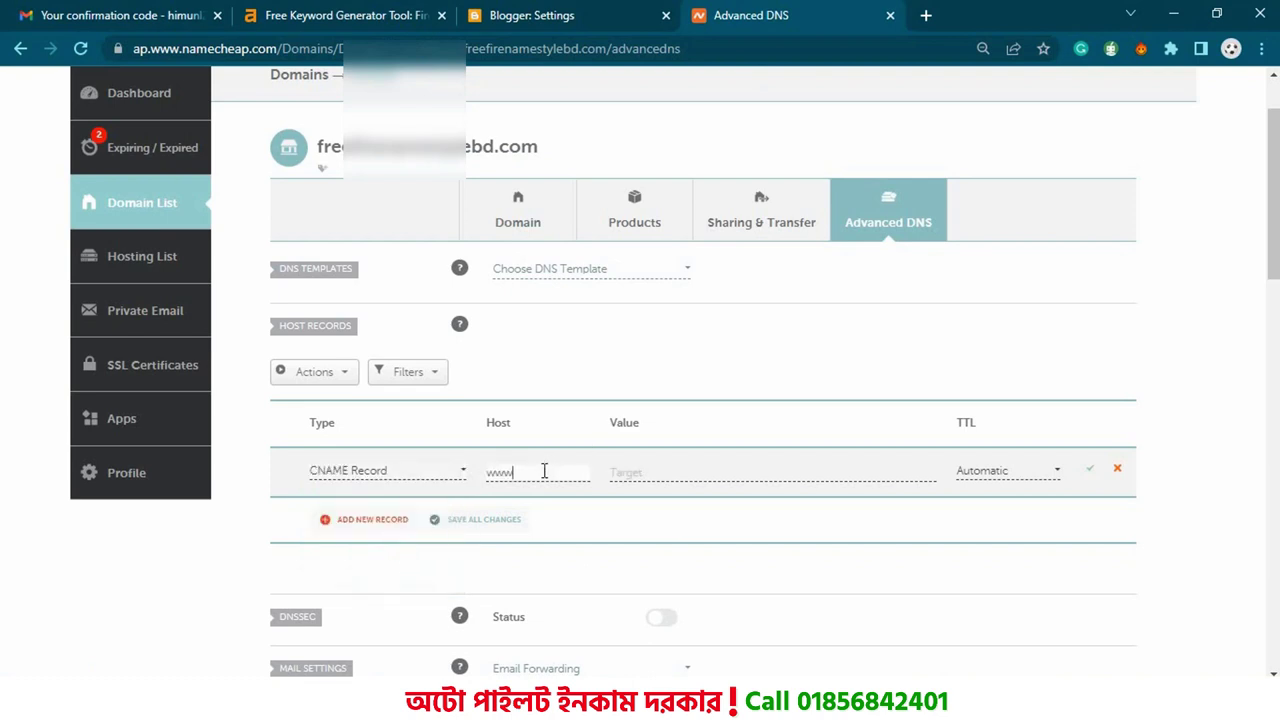
click(659, 478)
key(Down)
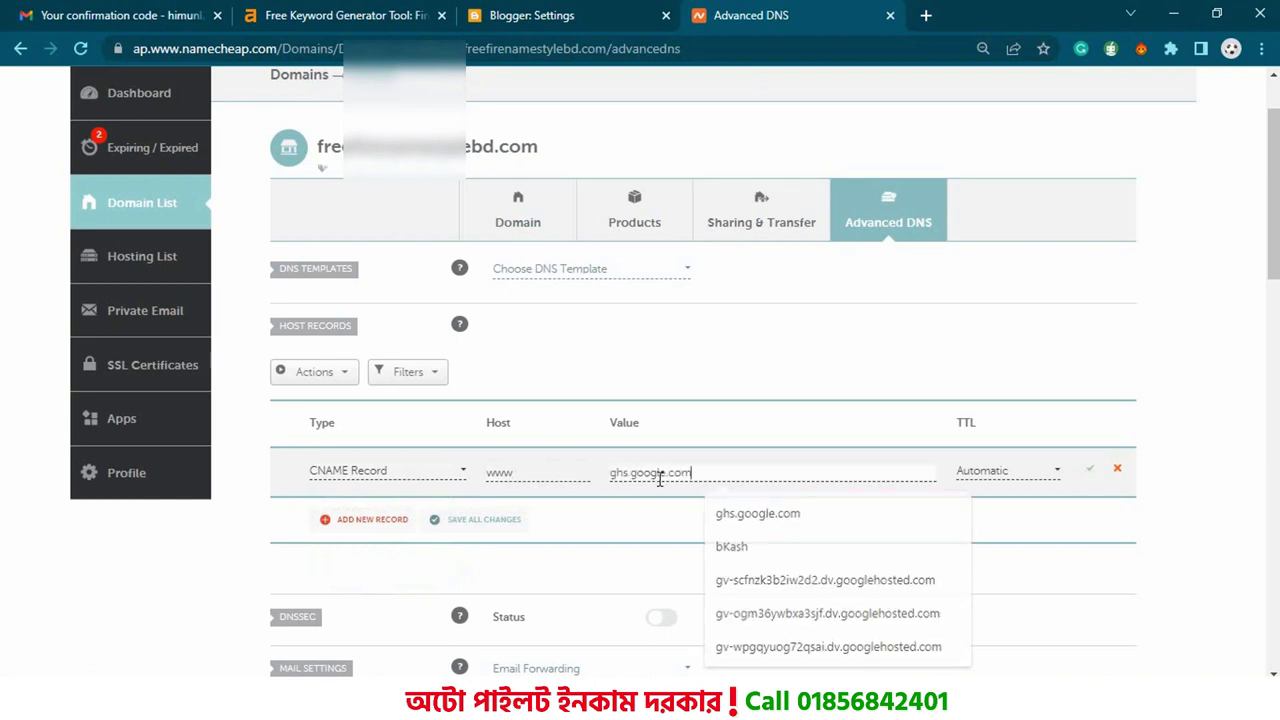
key(Return)
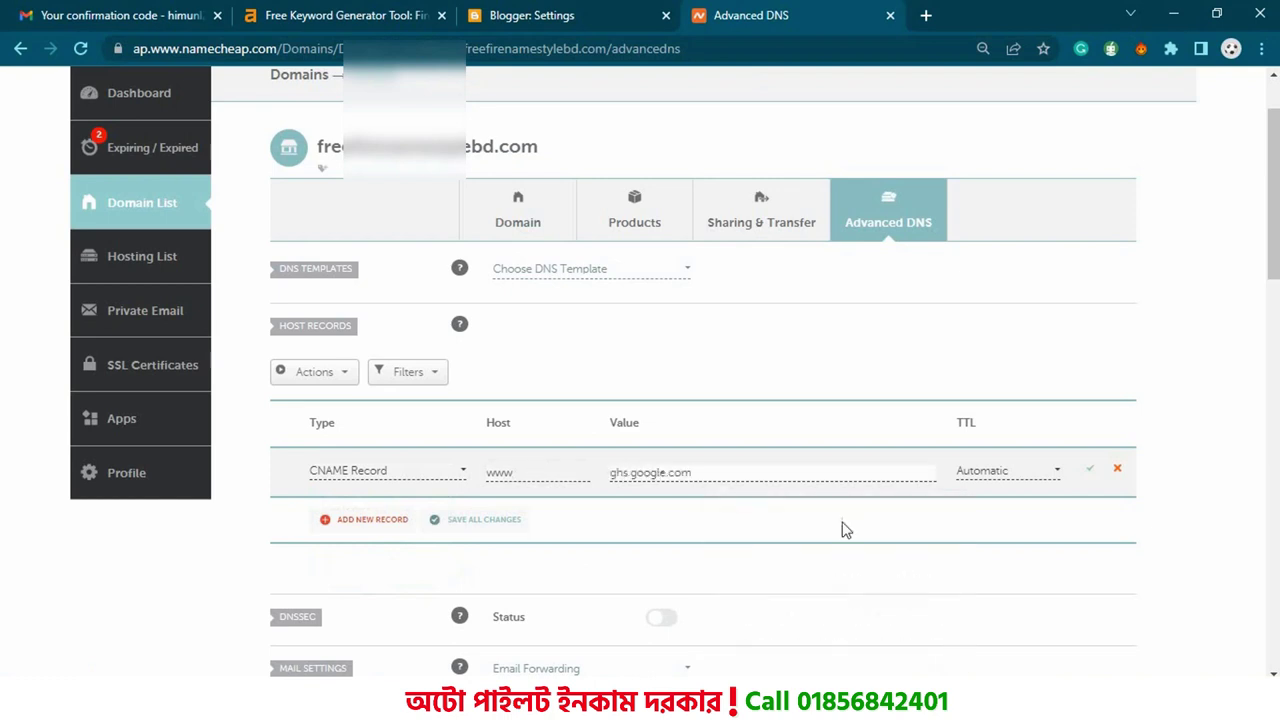
Save the www CNAME host record with its TTL at Automatic.
click(1036, 478)
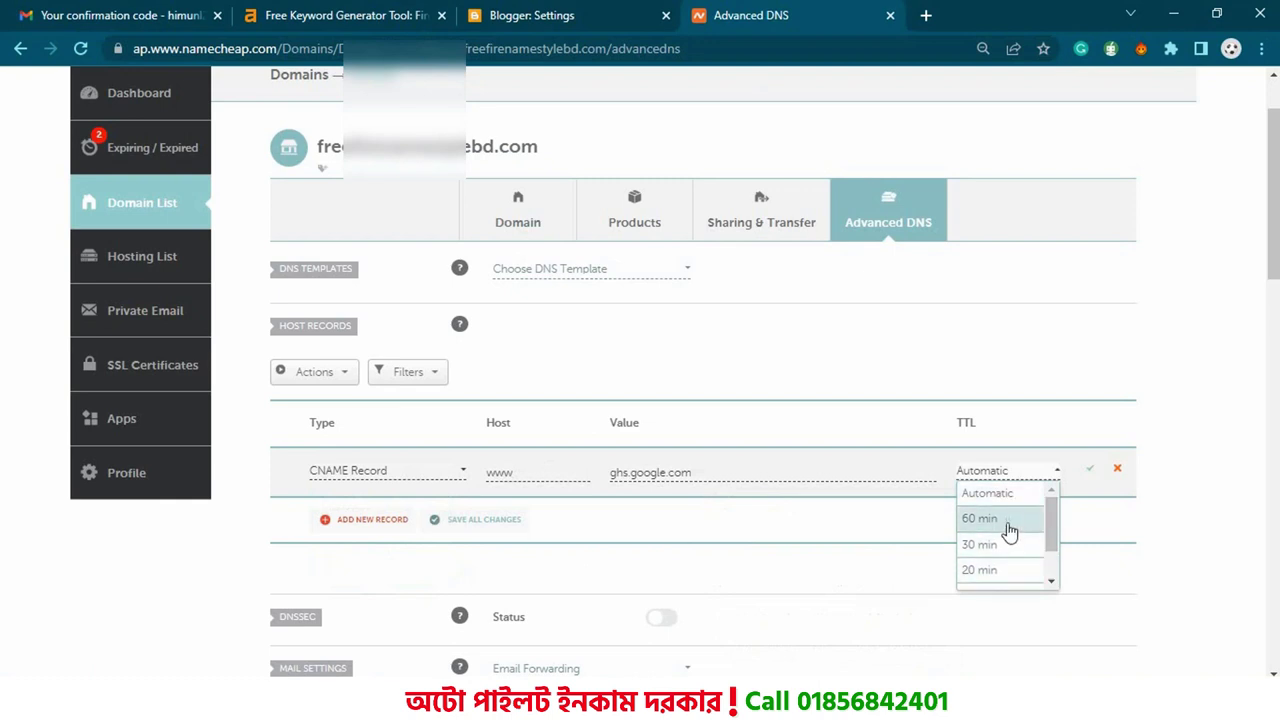
click(1086, 478)
click(1093, 476)
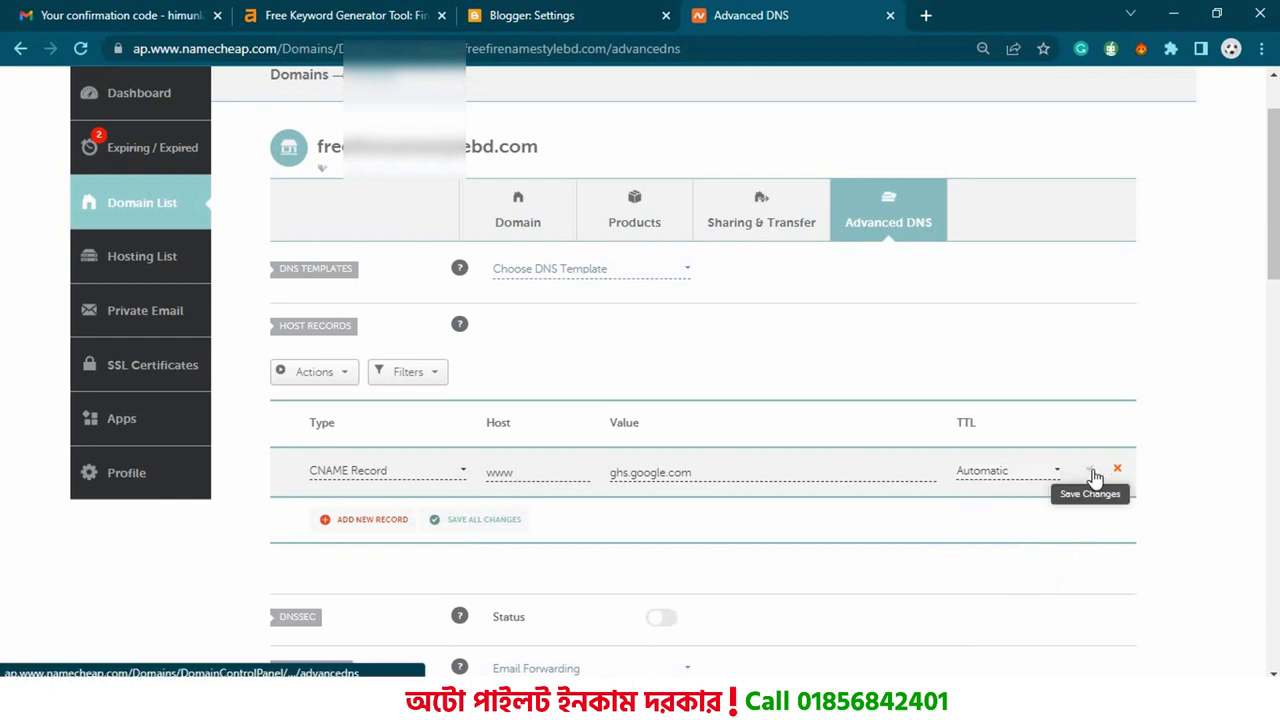
drag(1276, 172, 1276, 183)
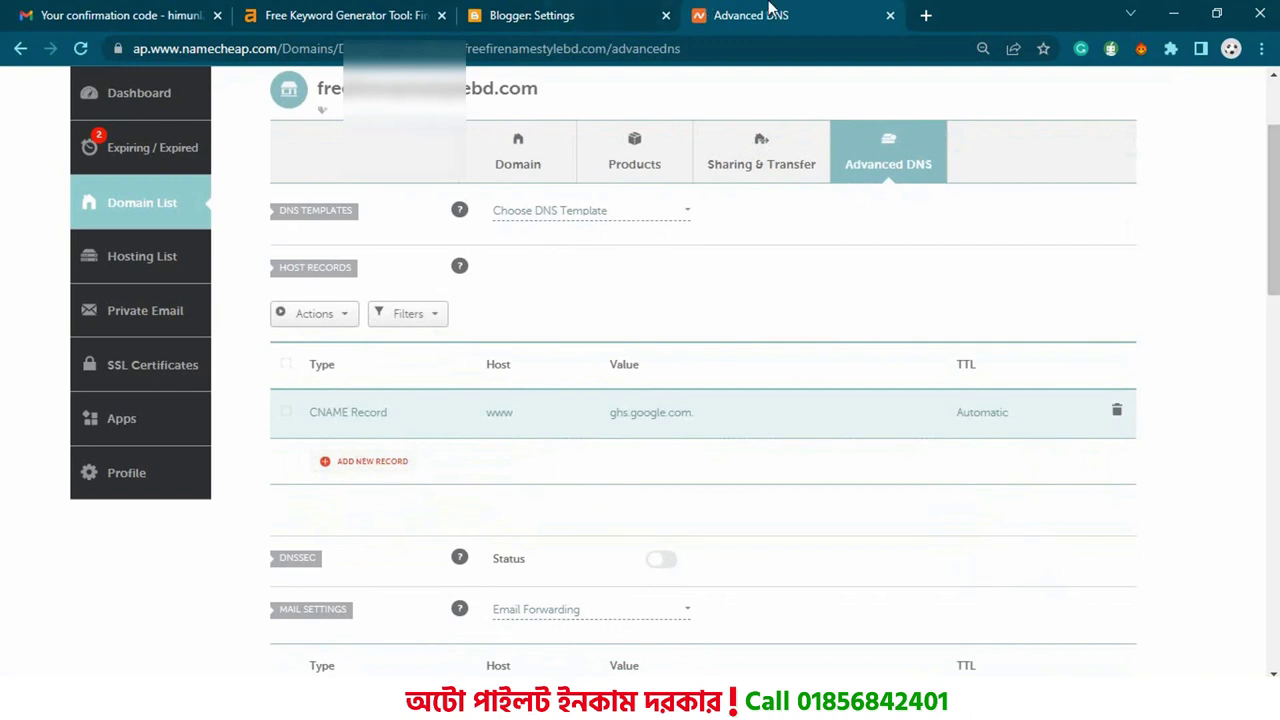
Copy the second CNAME's name, mw7blkgvfggg, from the custom domain verification message in Blogger.
click(530, 15)
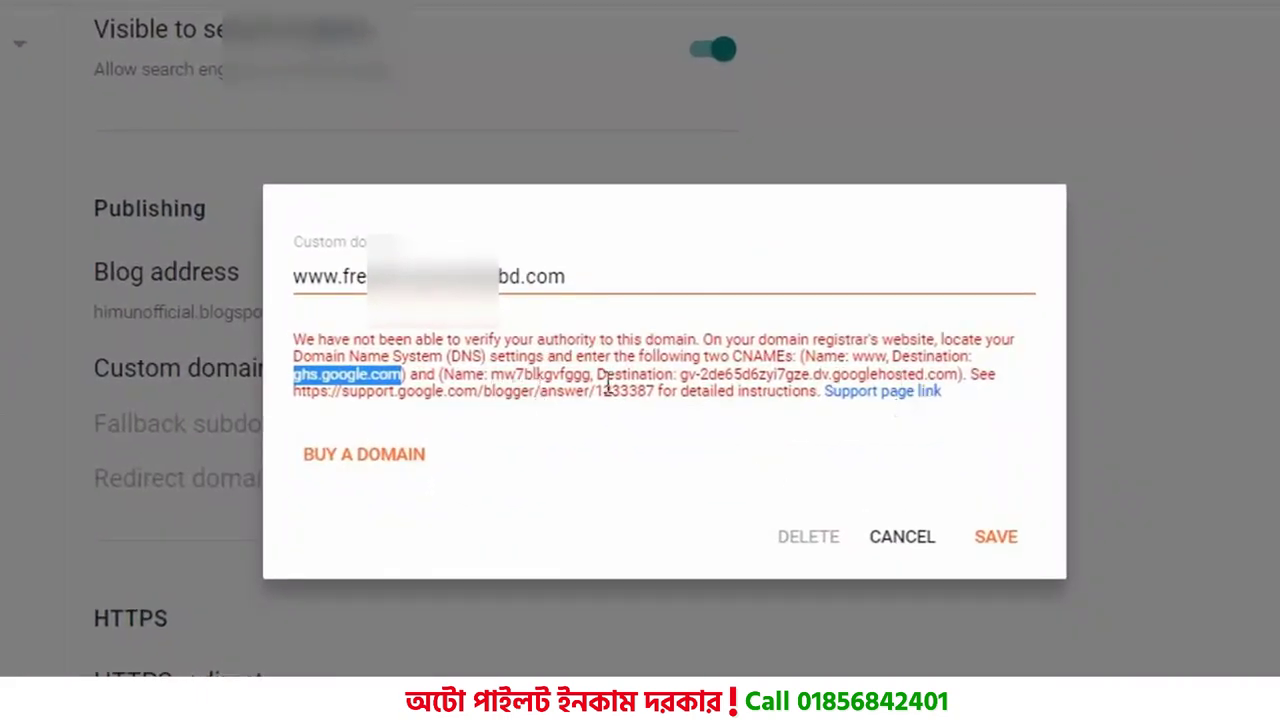
drag(491, 374, 593, 374)
right_click(562, 374)
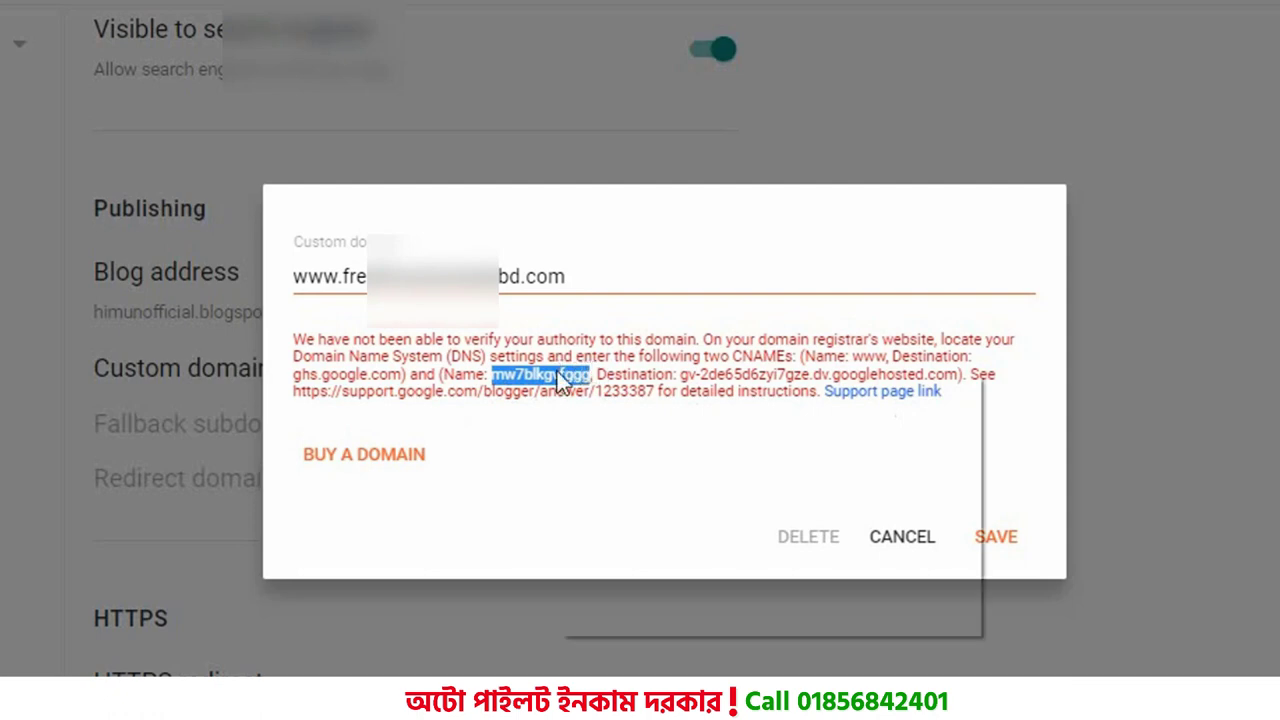
click(591, 393)
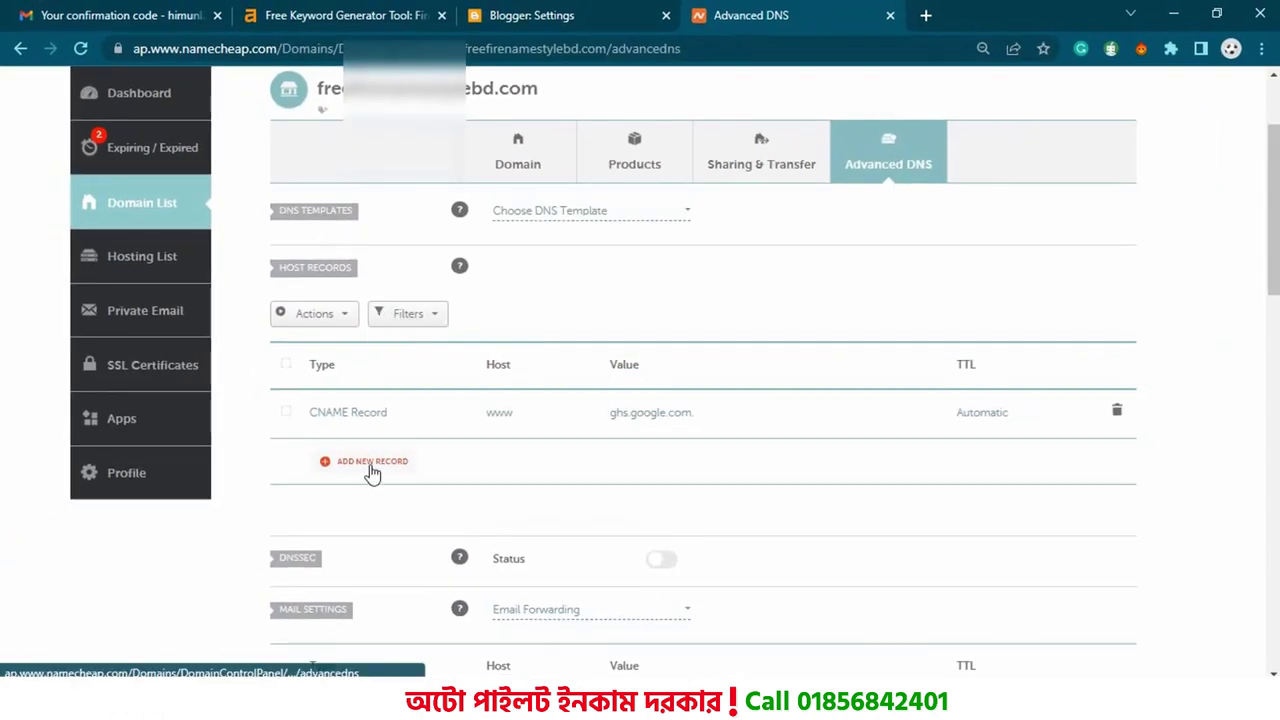
In Namecheap, add another host record as a CNAME Record with host mw7blkgvfggg.
click(372, 473)
scroll(431, 300, down, 2)
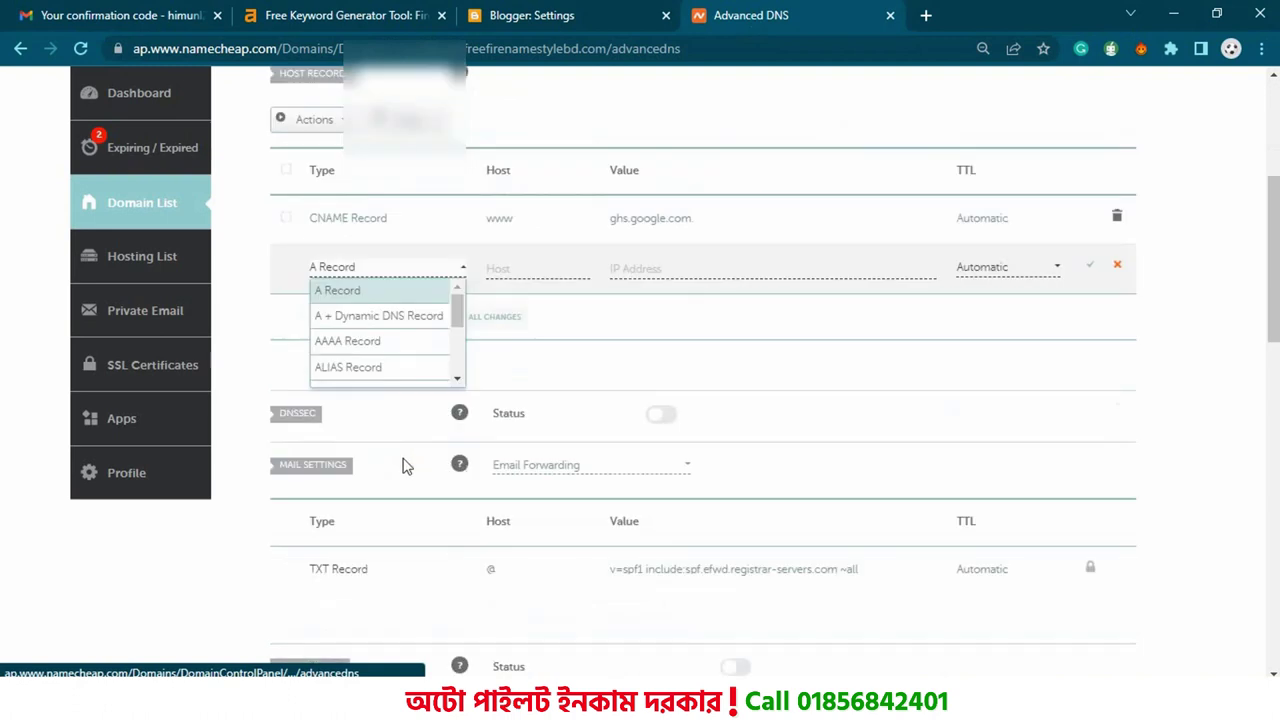
scroll(431, 300, down, 1)
scroll(460, 310, up, 1)
scroll(459, 336, down, 1)
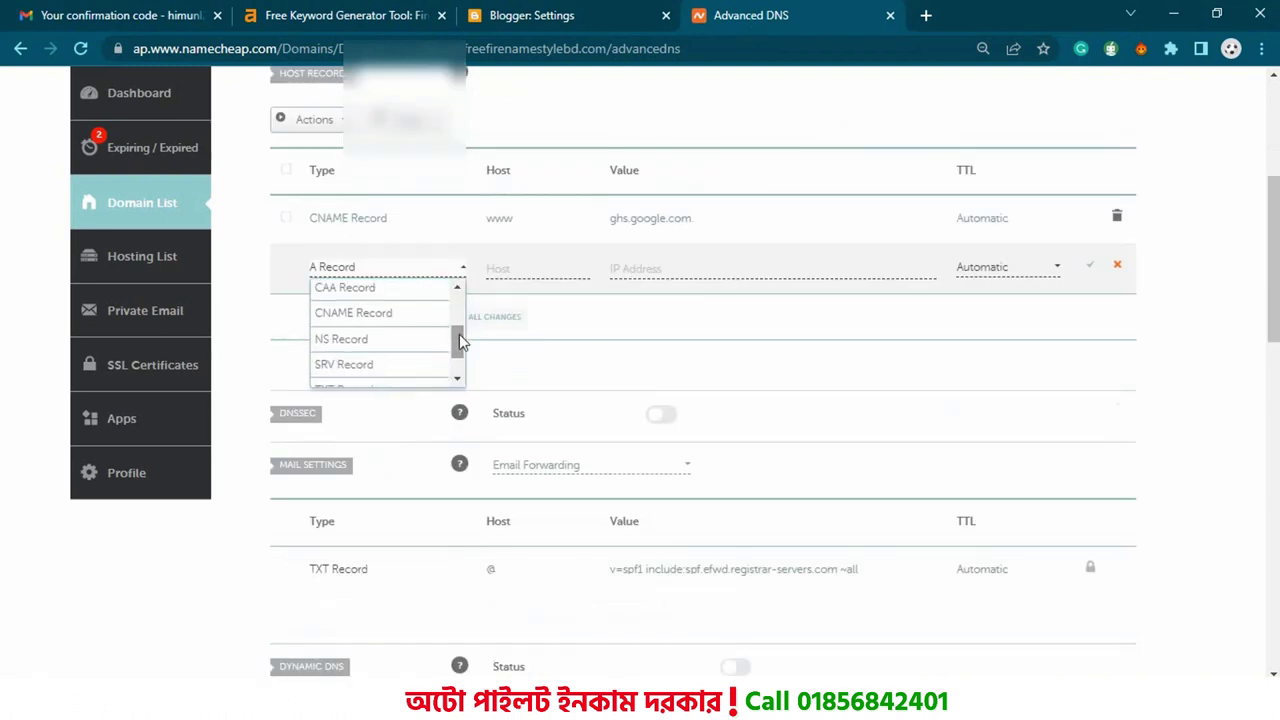
click(400, 315)
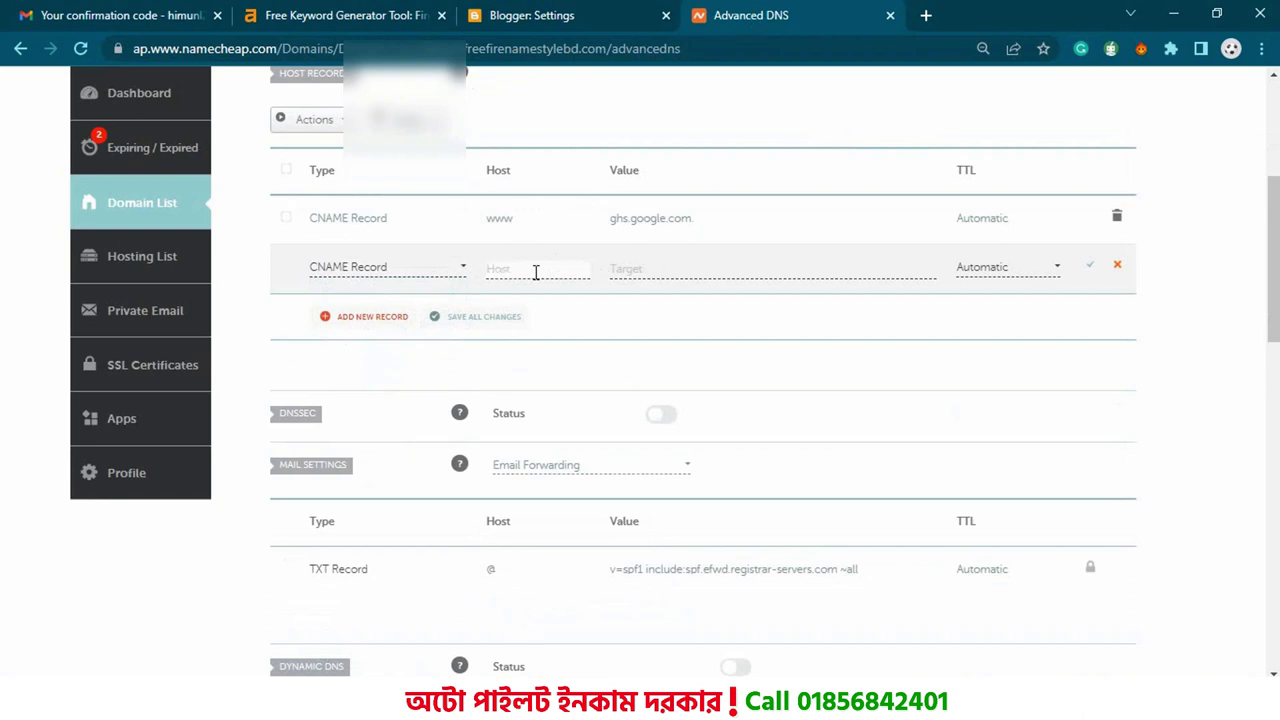
key(ctrl+v)
click(670, 277)
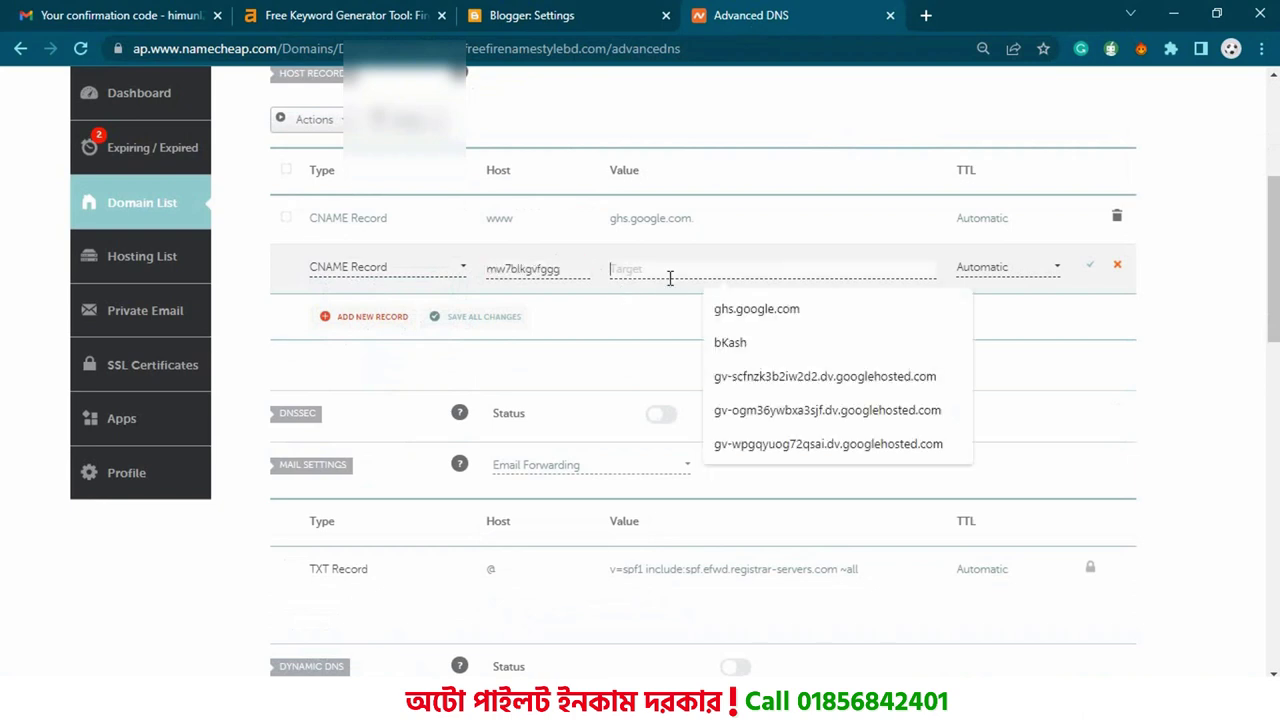
Copy the second CNAME's destination, gv-2de65d6zyi7gze.dv.googlehosted.com, from Blogger into the value of the new Namecheap record.
click(567, 13)
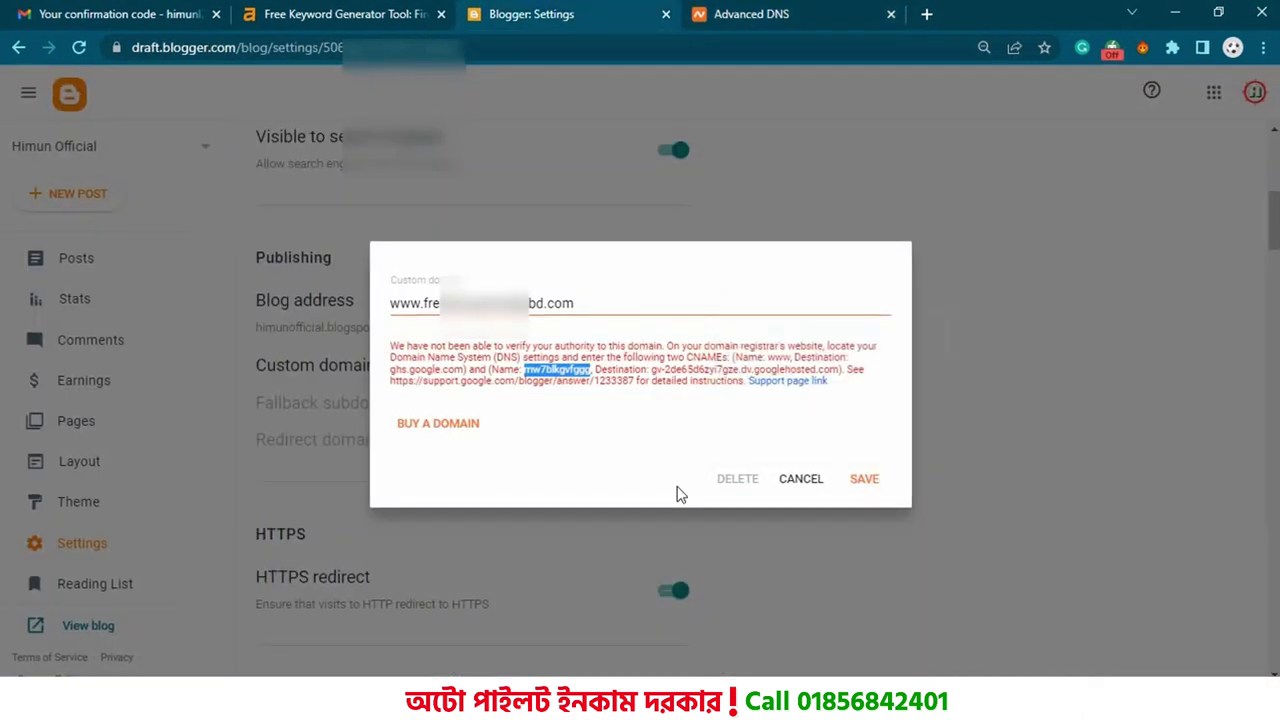
drag(651, 369, 905, 348)
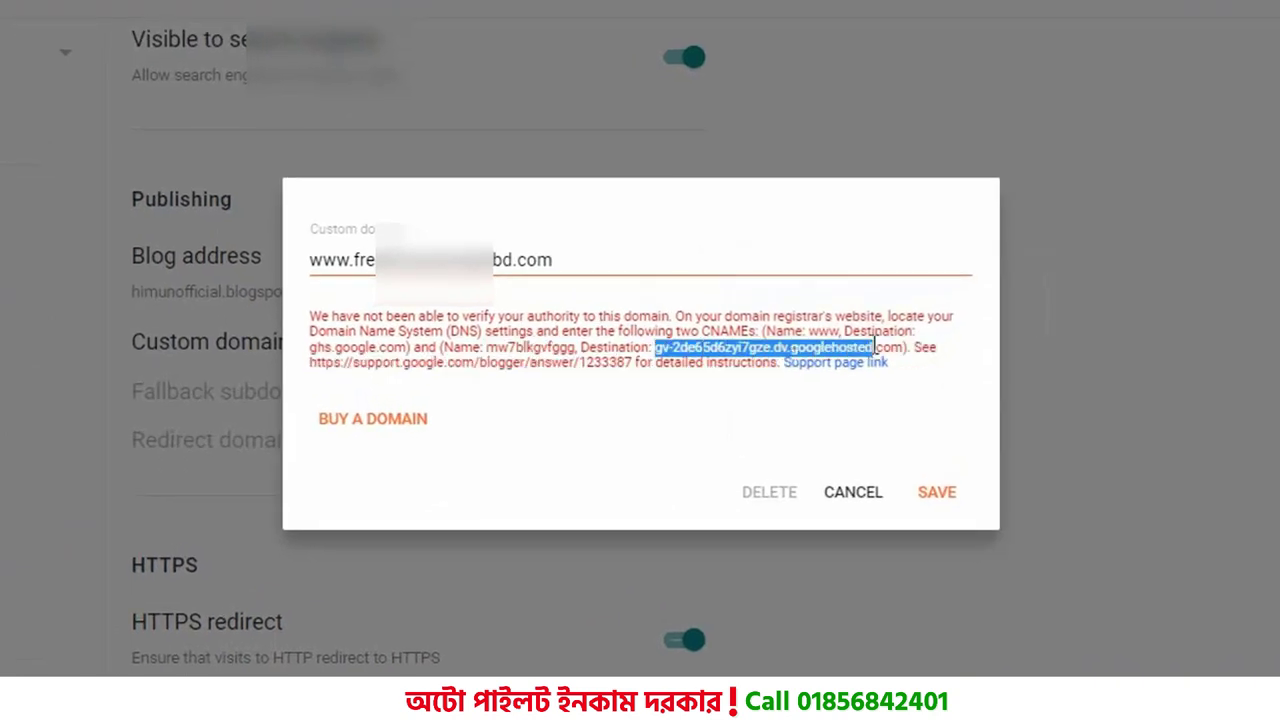
right_click(871, 350)
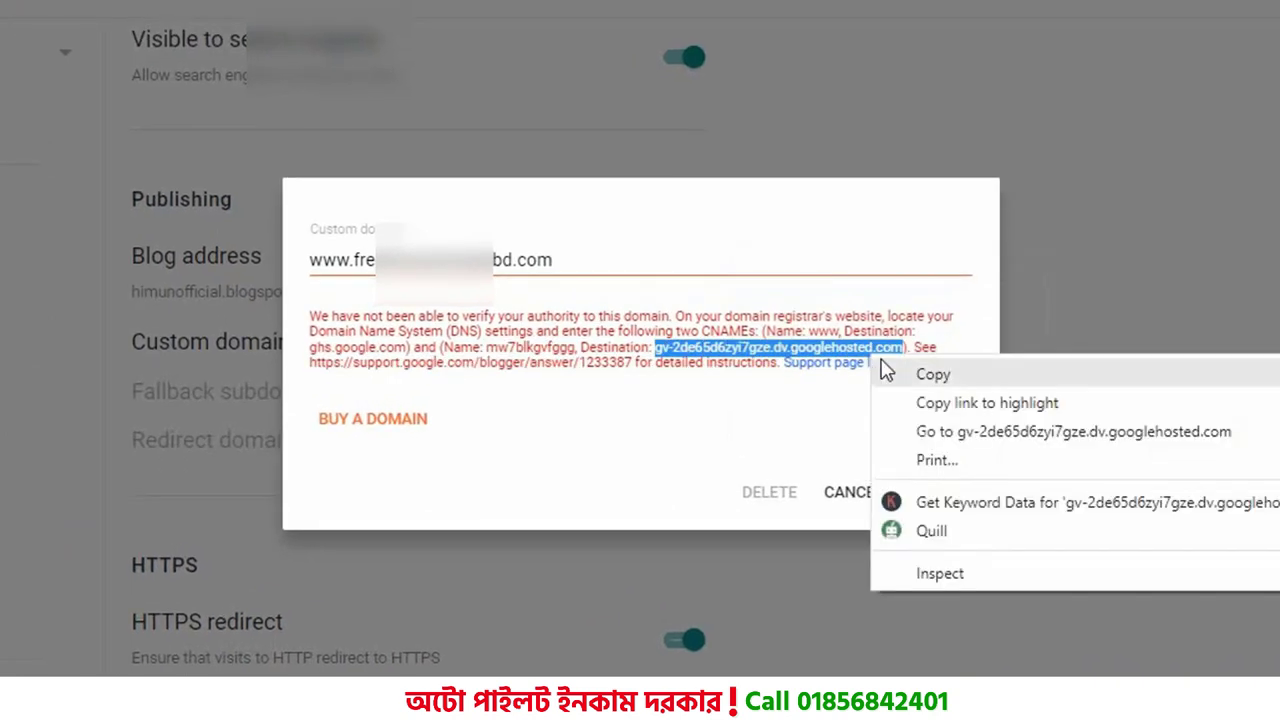
click(897, 370)
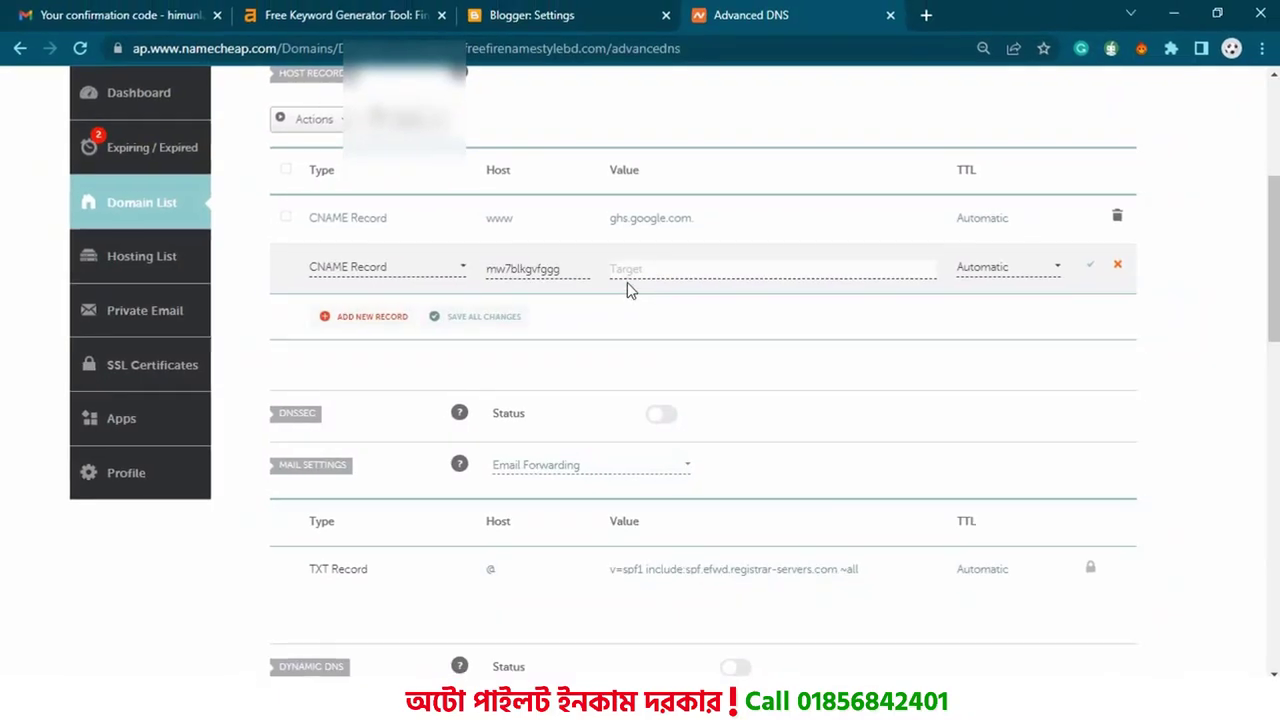
click(637, 270)
key(ctrl+v)
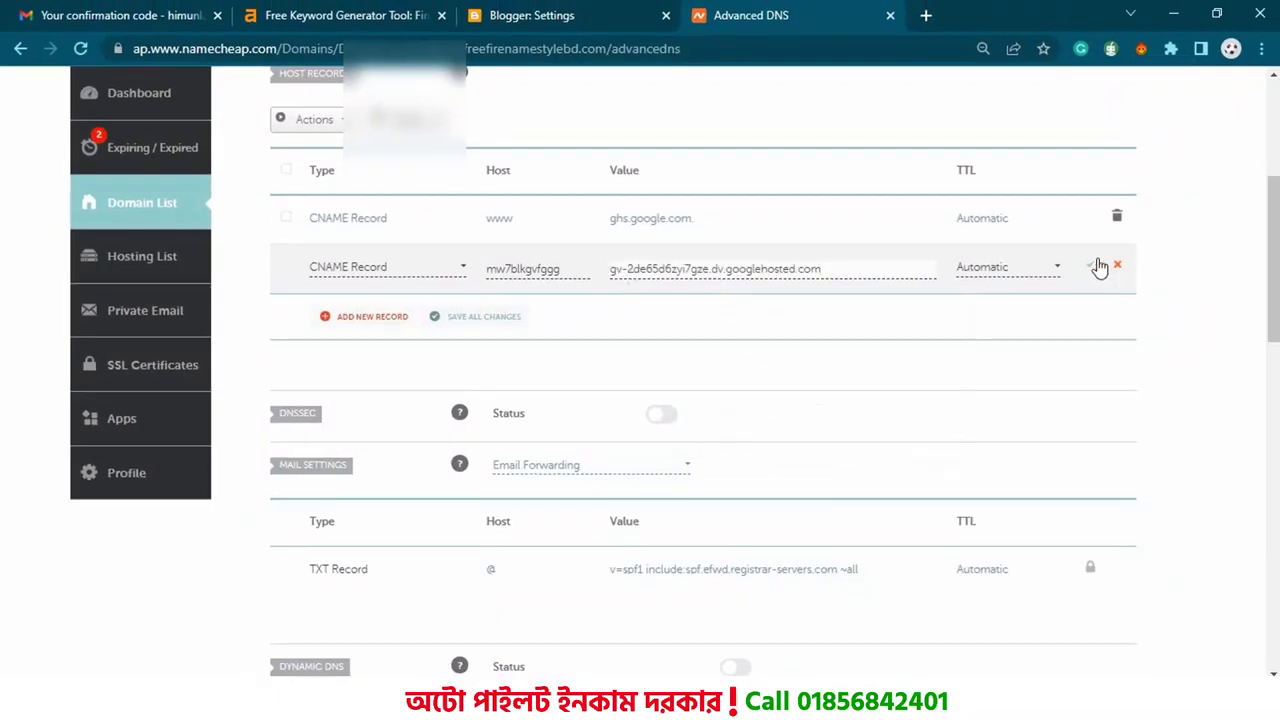
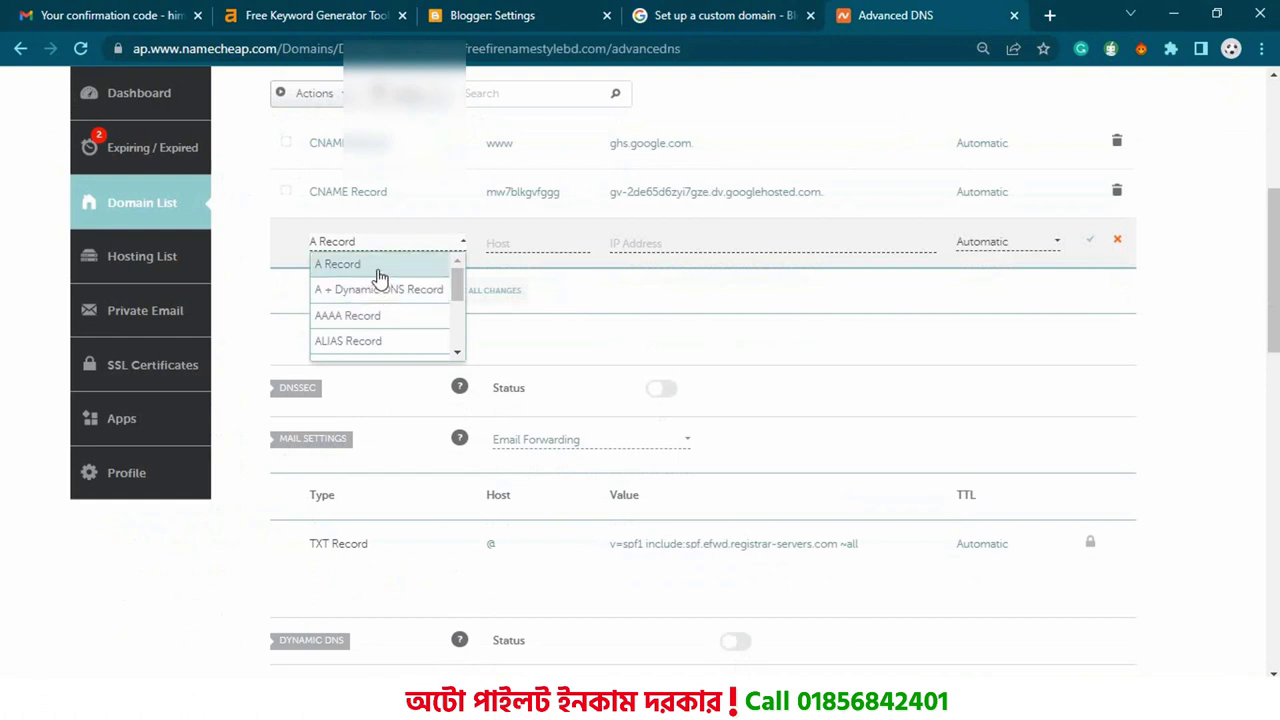
Make the next host record an A Record with host @ and IP address 216.239.32.21, and save it.
click(370, 264)
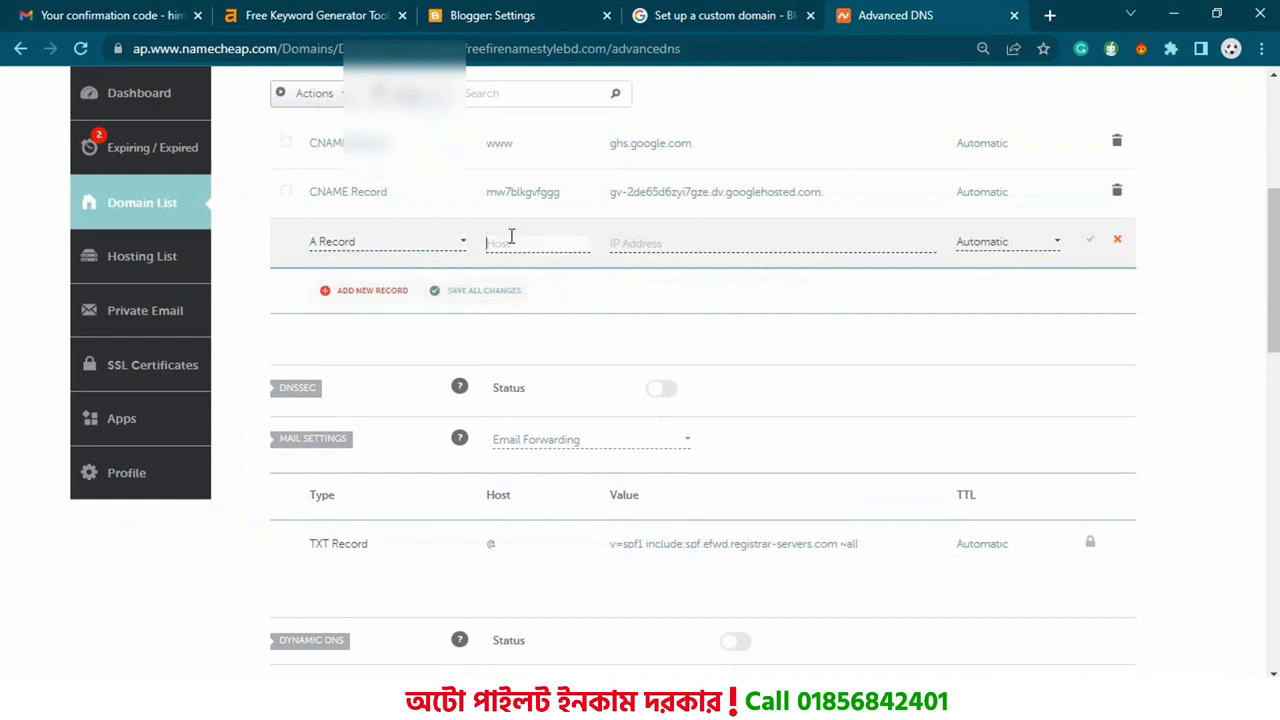
click(627, 242)
click(749, 286)
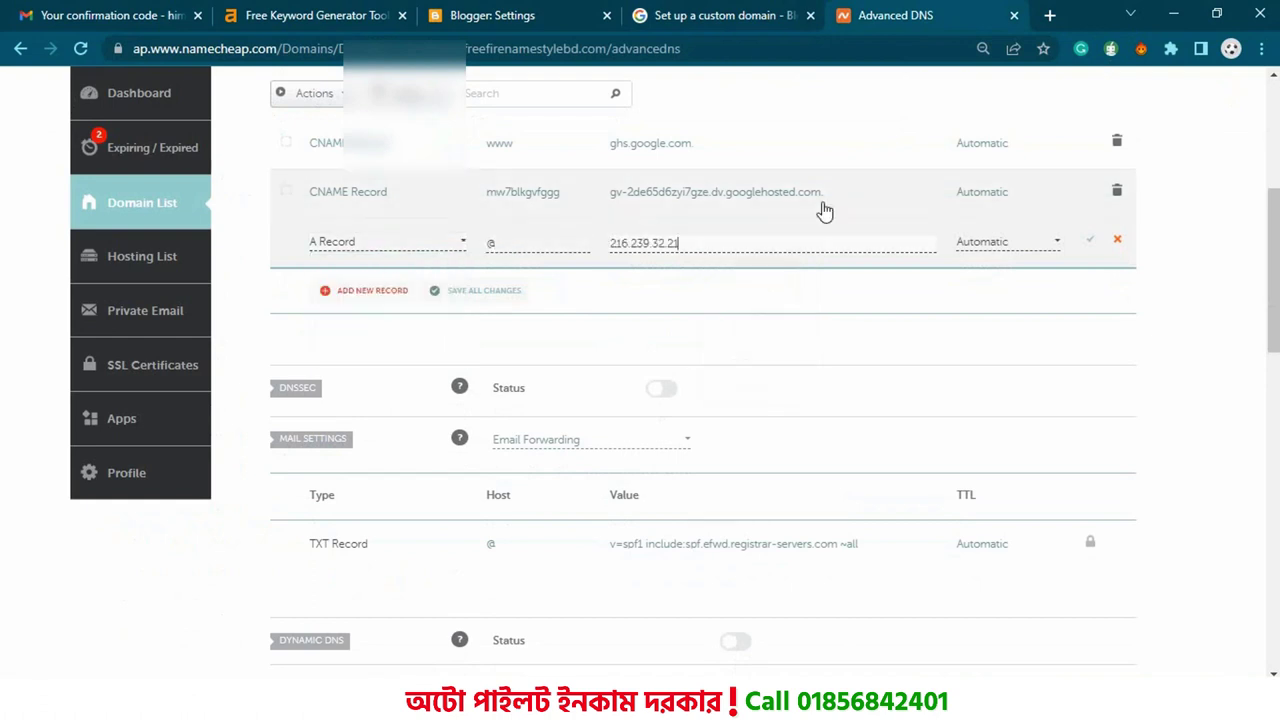
click(1088, 245)
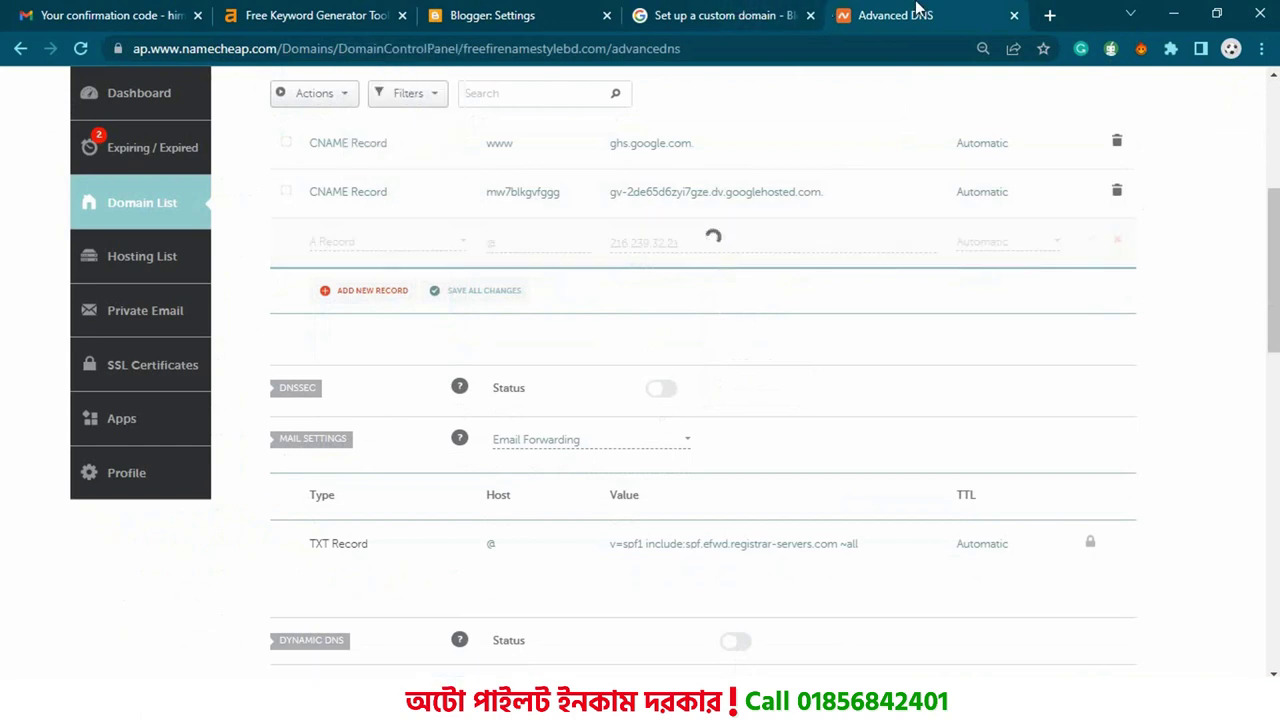
Copy the second Google IP address, 216.239.34.21, from the A-record list on the Blogger Help page.
click(724, 10)
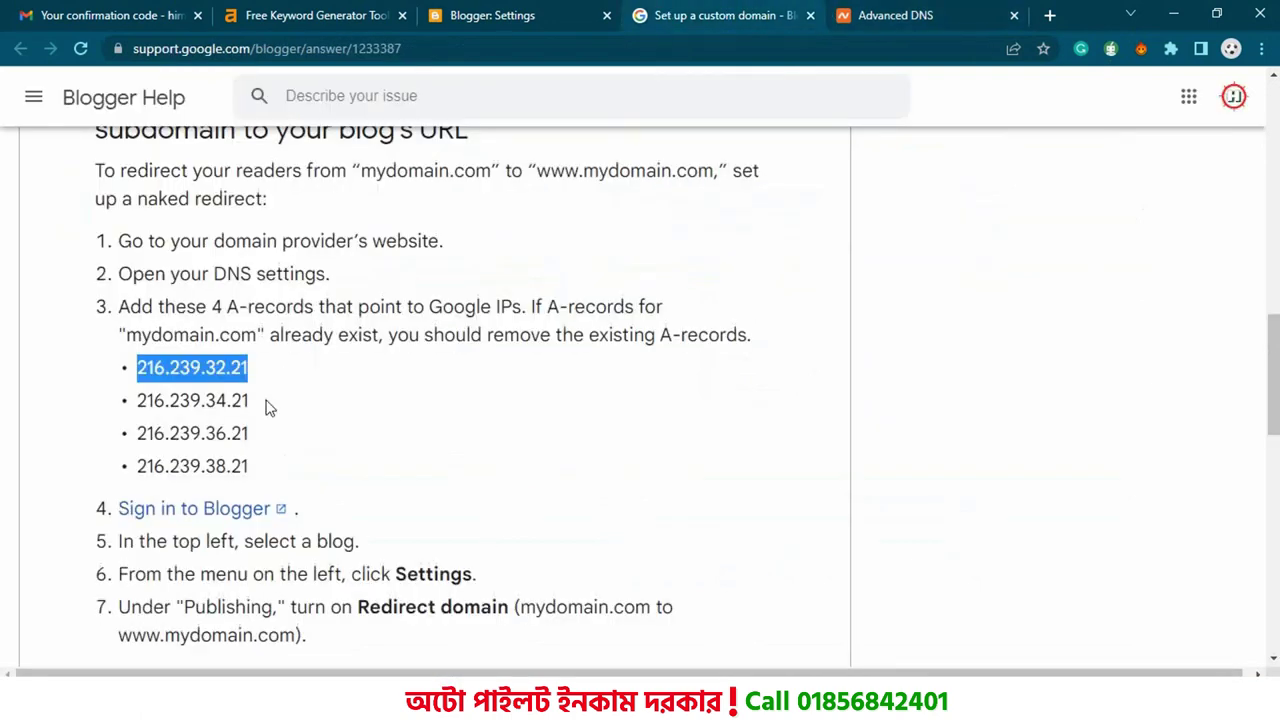
drag(255, 402, 133, 401)
right_click(132, 398)
click(178, 410)
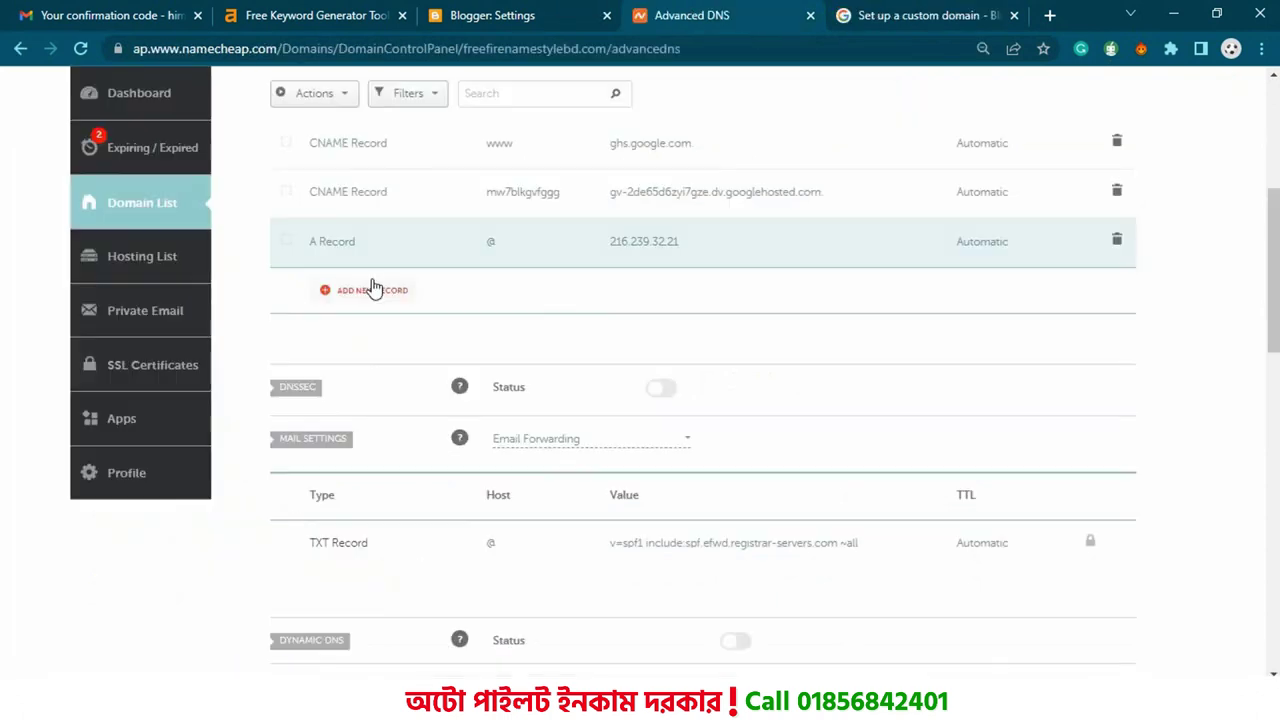
In Namecheap, add and save an A Record with host @ and IP address 216.239.34.21.
click(371, 289)
click(372, 306)
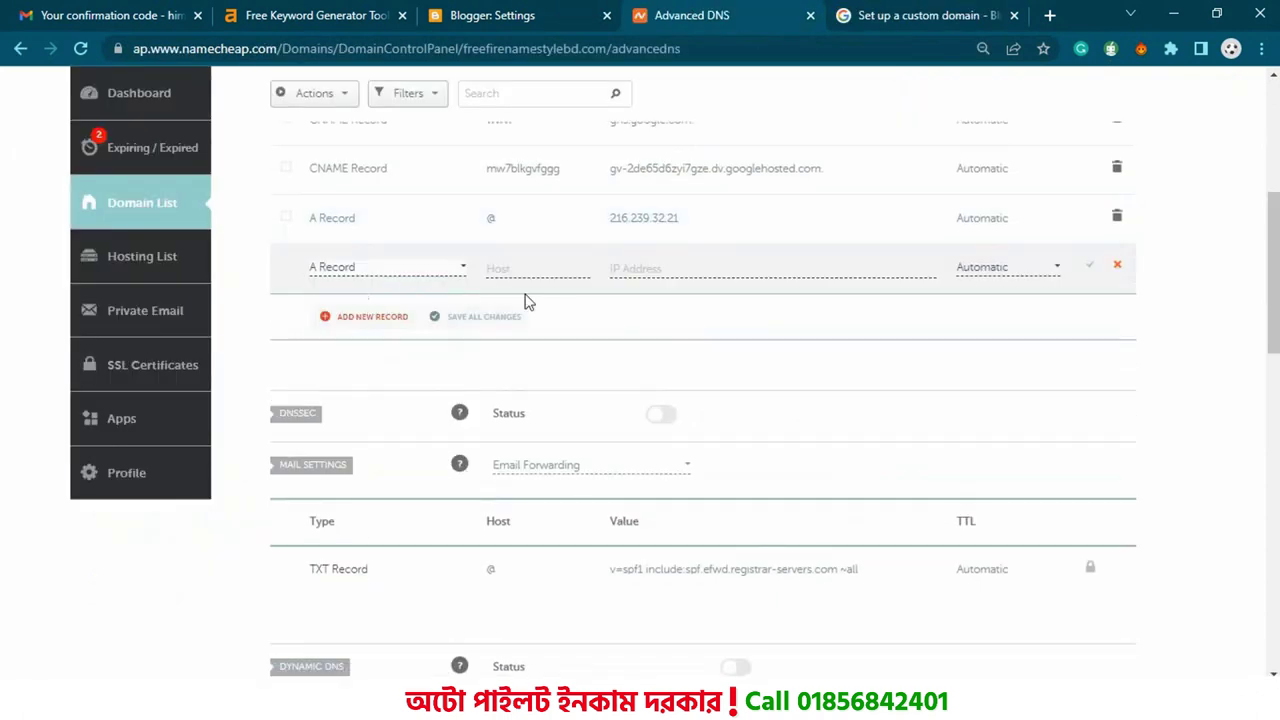
click(532, 276)
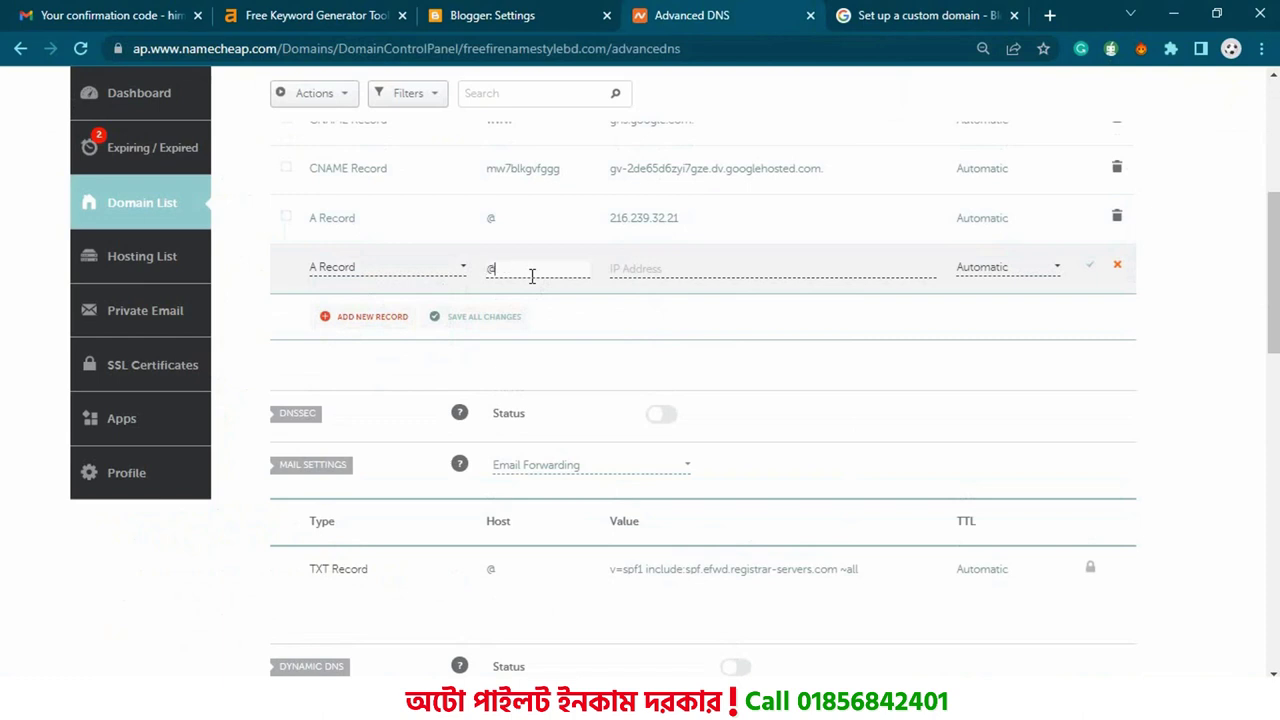
click(674, 270)
key(ctrl+v)
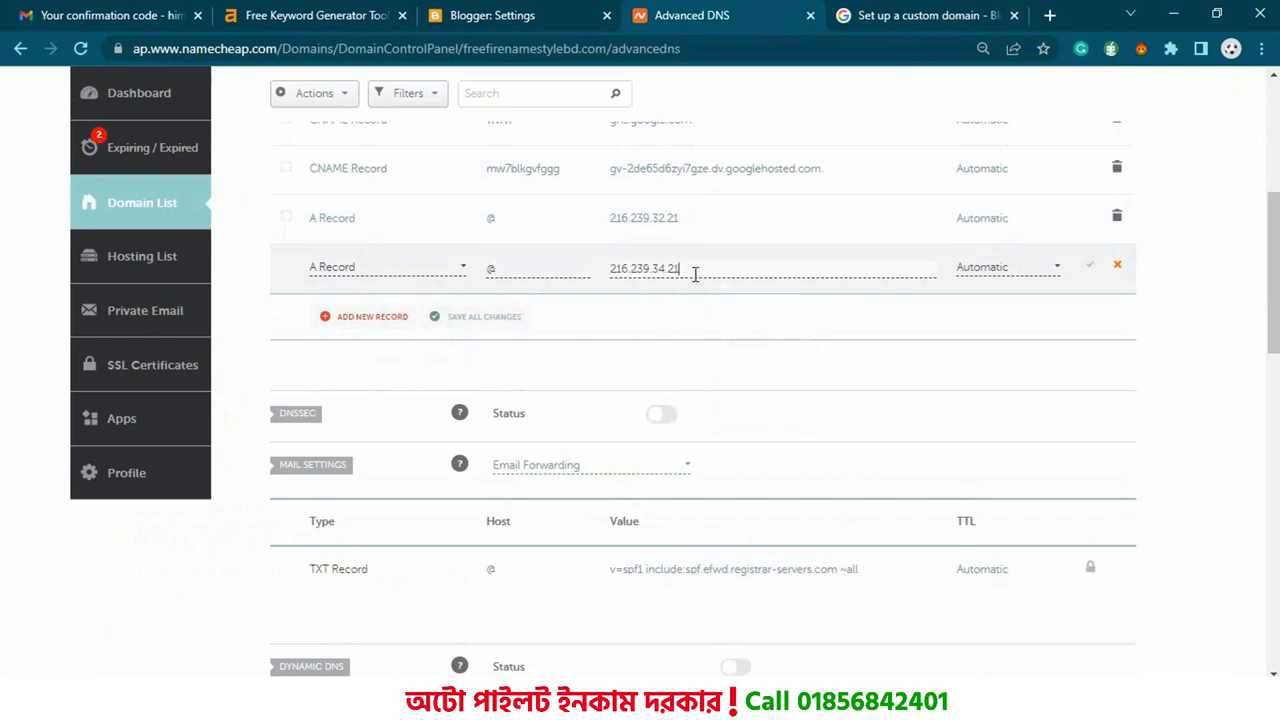
click(1087, 267)
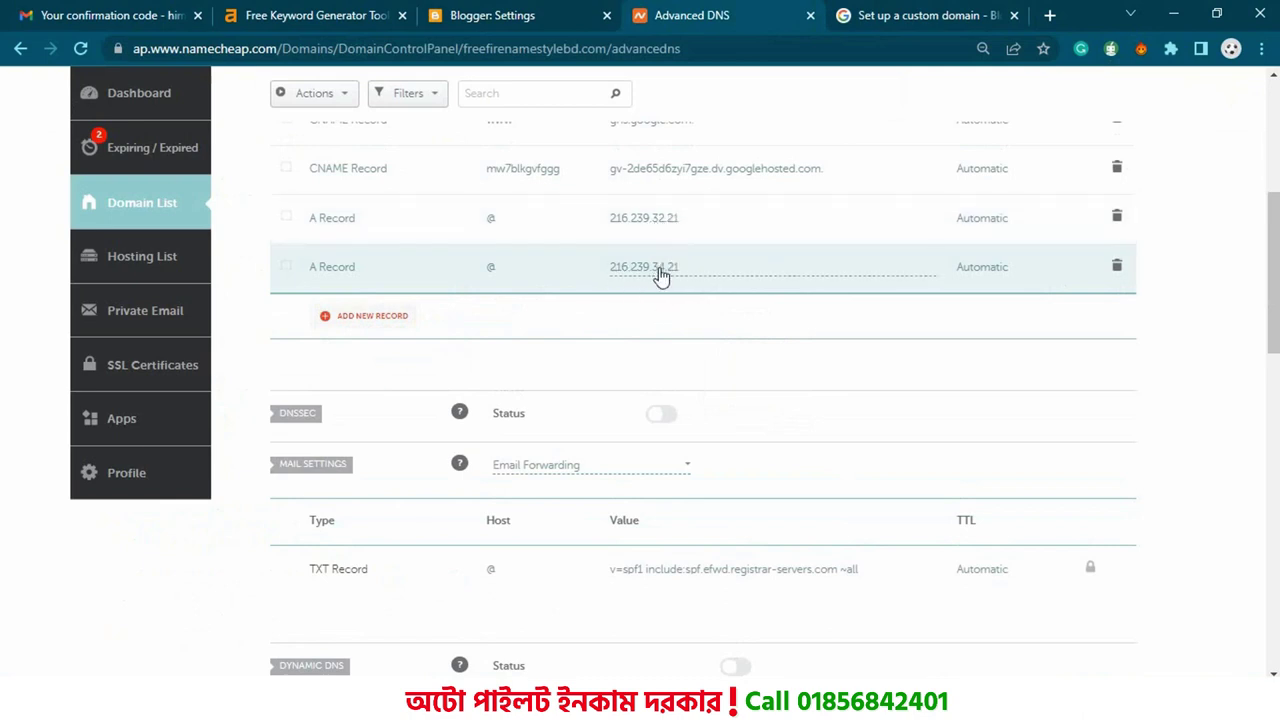
Copy 216.239.36.21 from the Blogger Help page and save it in Namecheap as a new A Record with host @.
click(890, 12)
drag(250, 434, 136, 434)
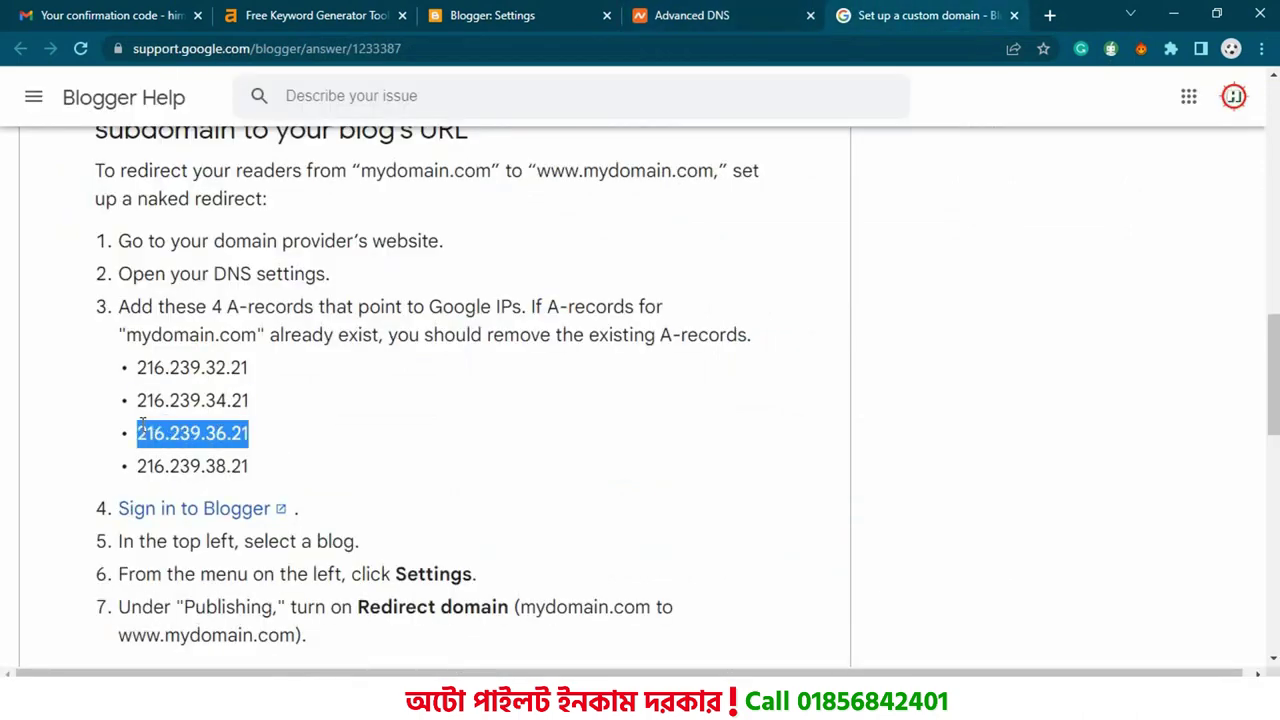
click(700, 15)
click(380, 323)
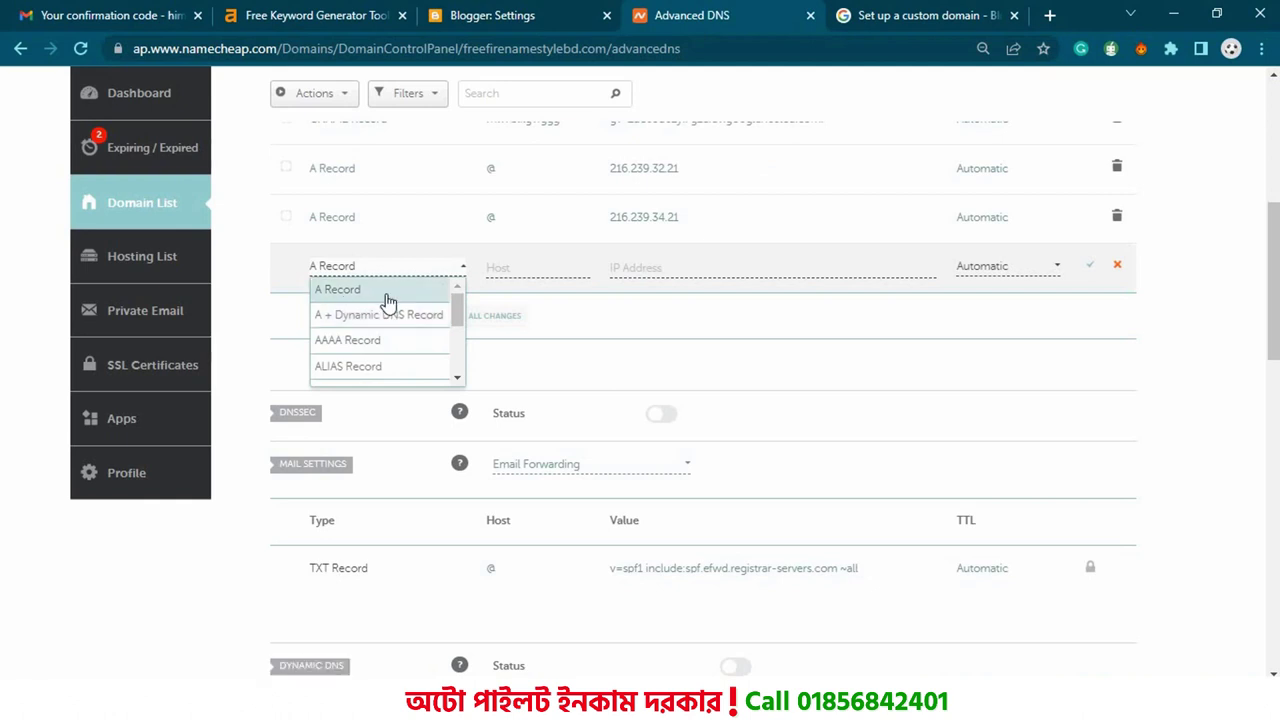
click(430, 287)
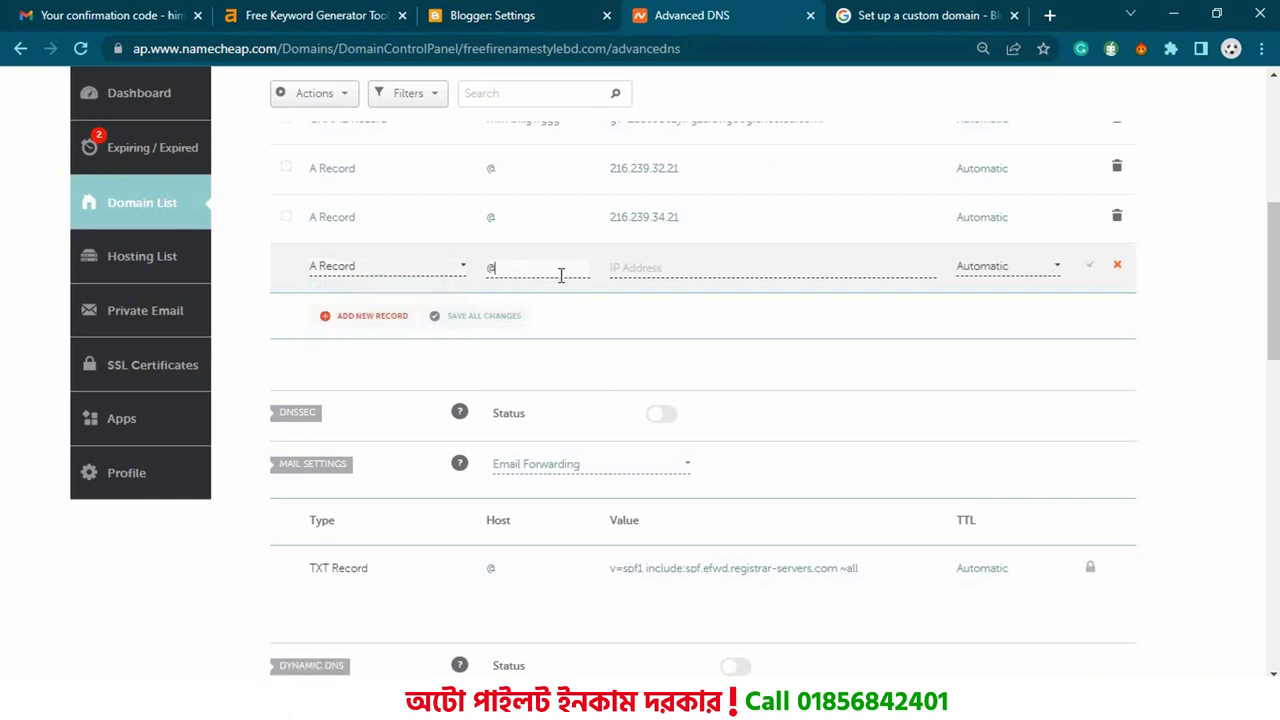
click(644, 270)
key(ctrl+v)
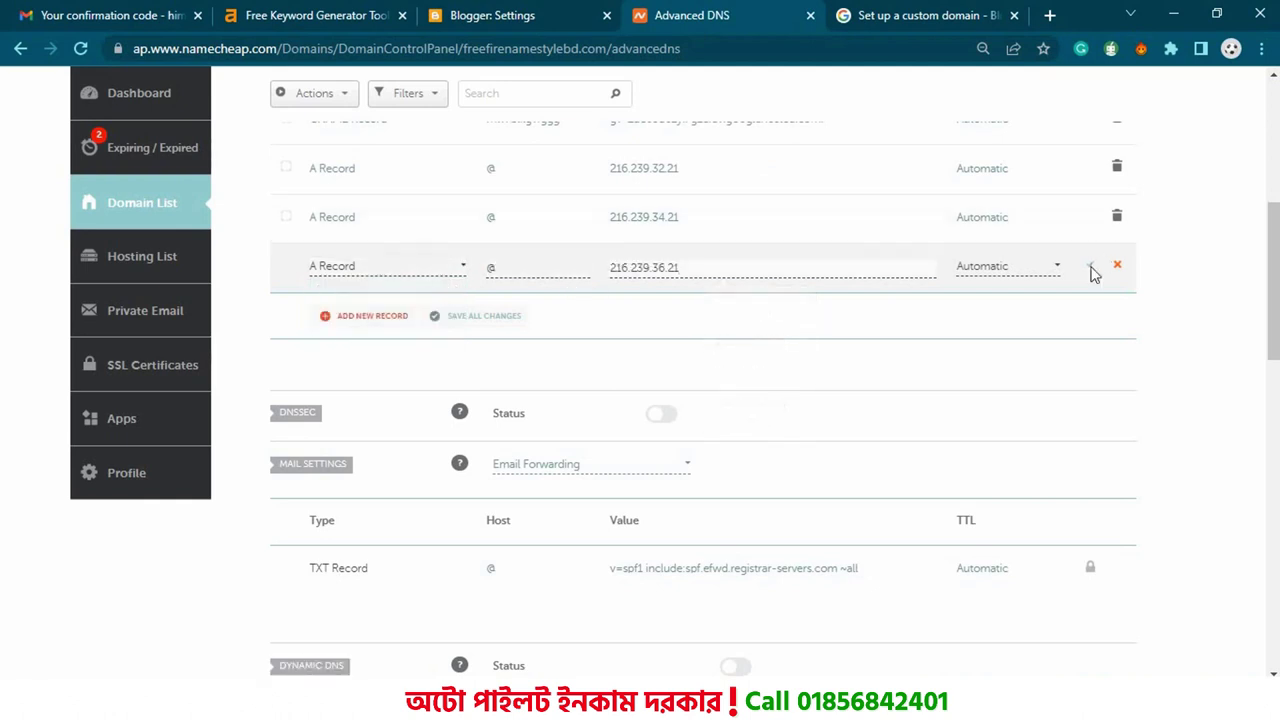
click(1090, 266)
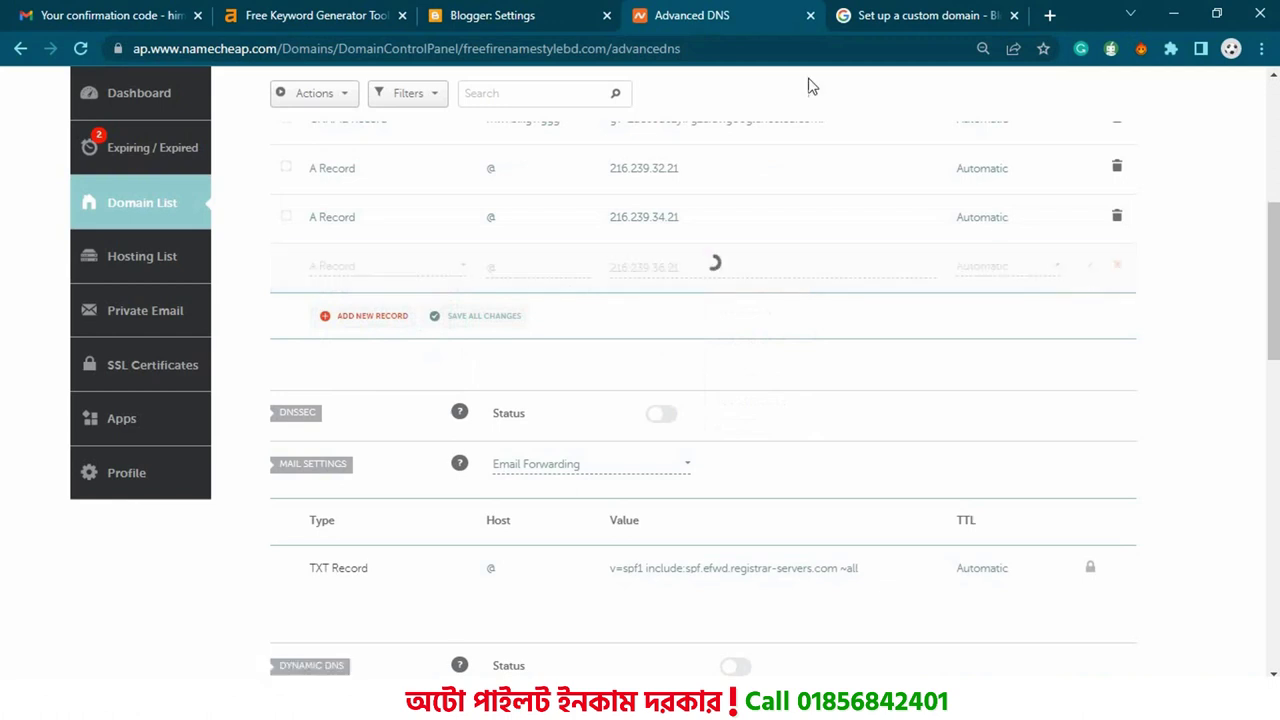
Add a fourth A Record in Namecheap's host records with host @.
click(920, 12)
key(ctrl+shift+Tab)
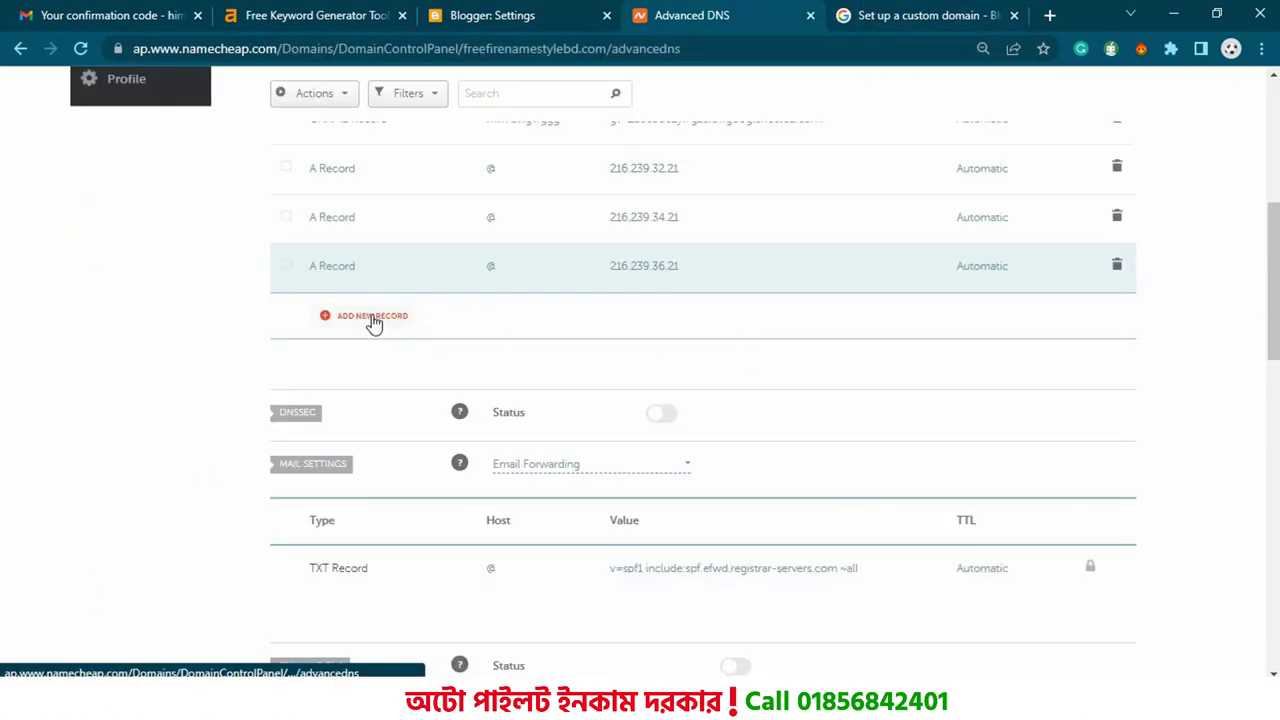
click(371, 316)
click(366, 290)
click(557, 269)
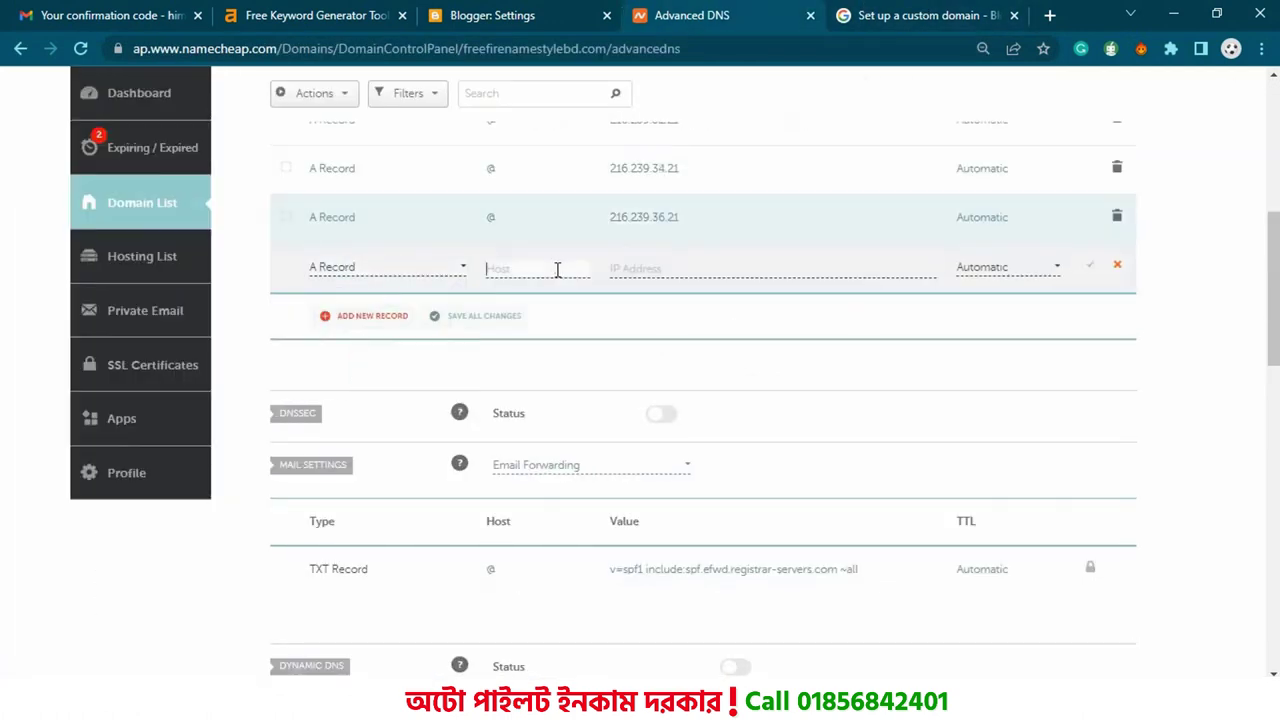
text(@)
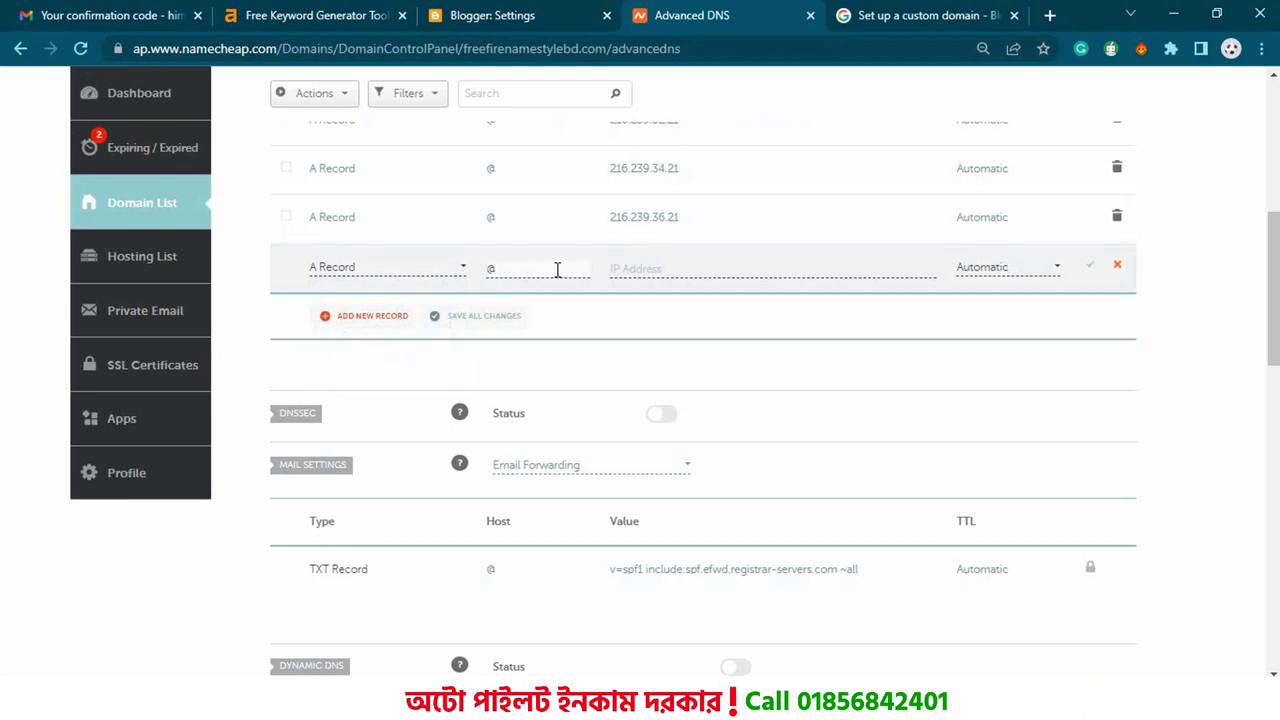
Set the fourth A Record's IP address to 216.239.38.21 and save the record.
click(686, 272)
key(Down)
key(Down)
key(Down)
key(Return)
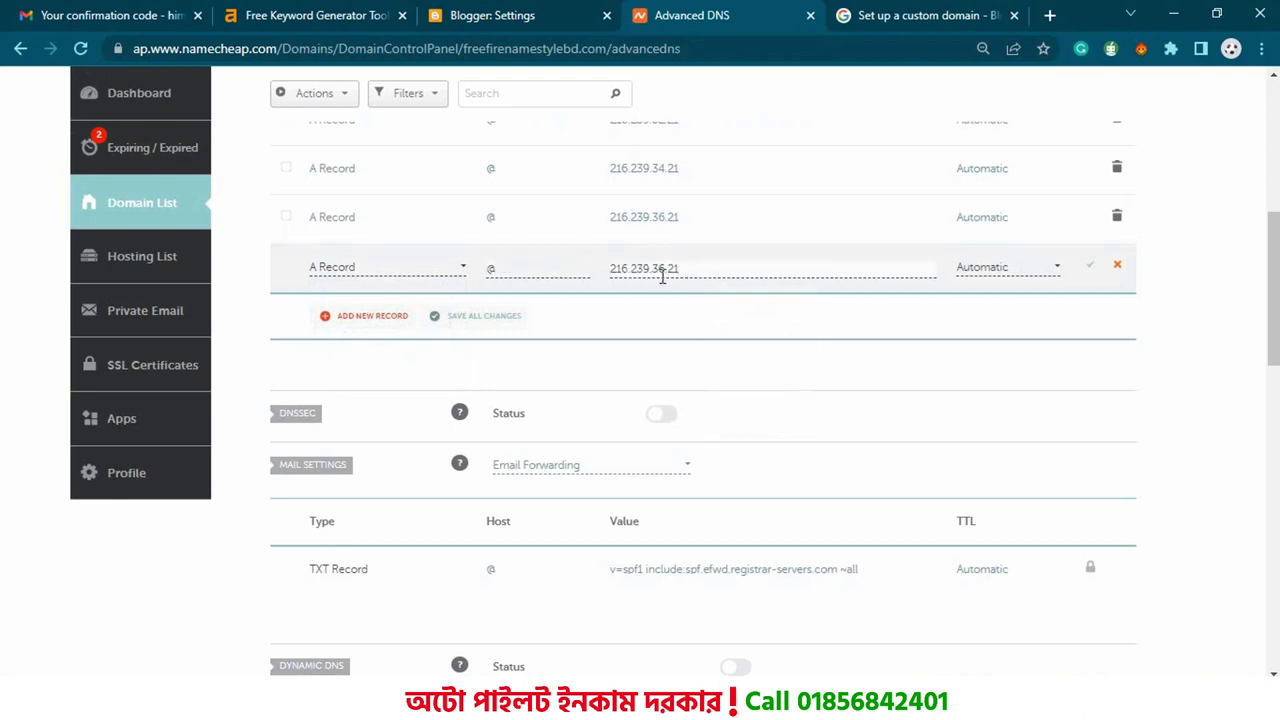
click(663, 278)
key(BackSpace)
text(8)
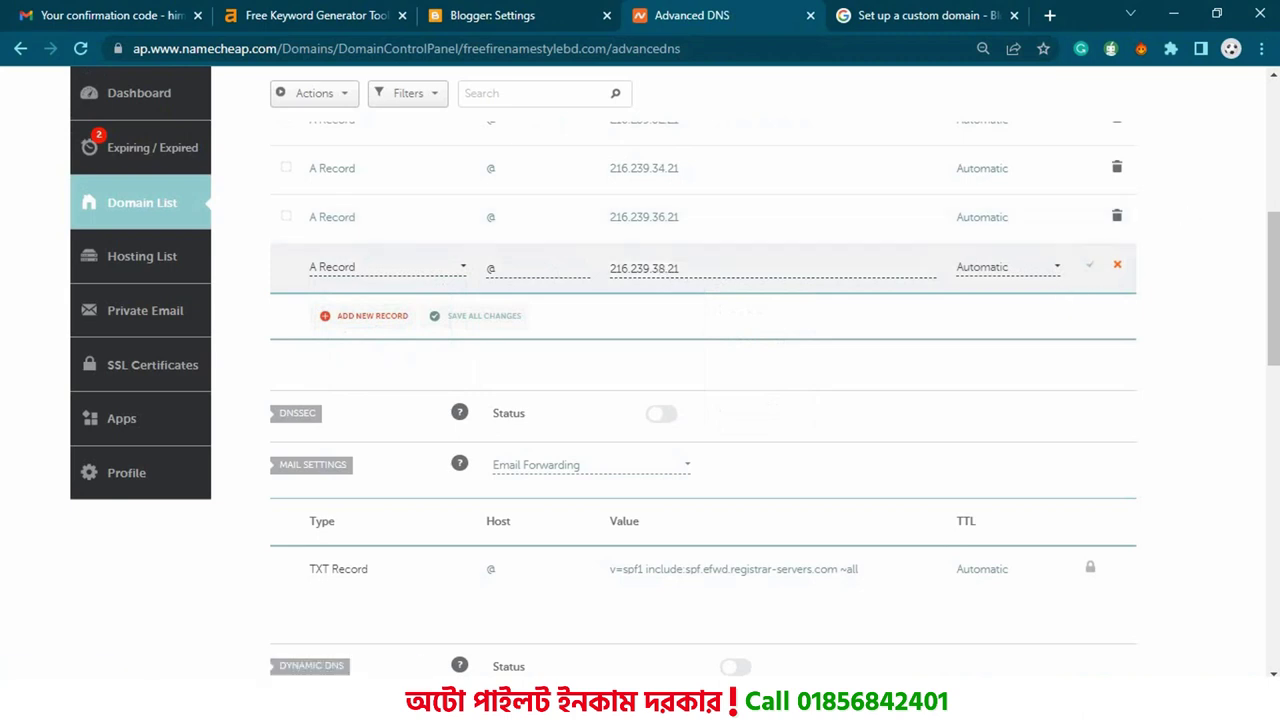
key(Return)
scroll(1235, 204, up, 3)
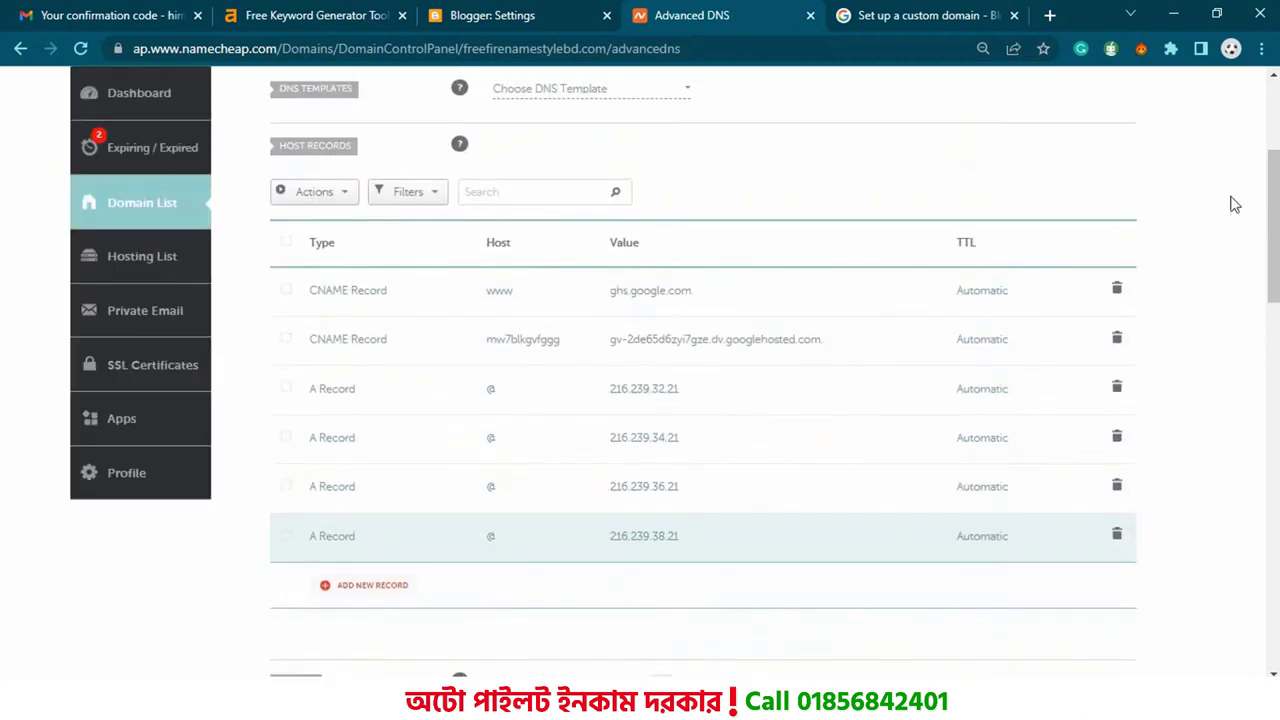
Switch to the Blogger settings, save the custom domain and open the blog.
click(515, 15)
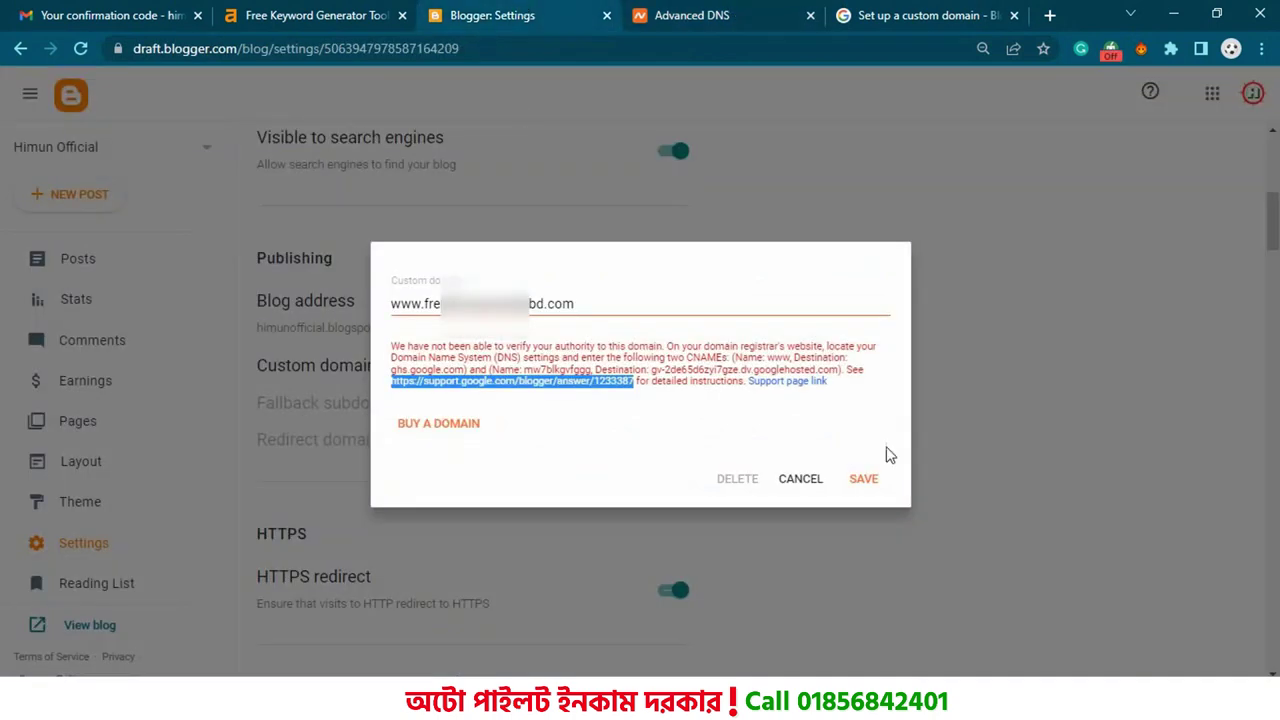
click(863, 482)
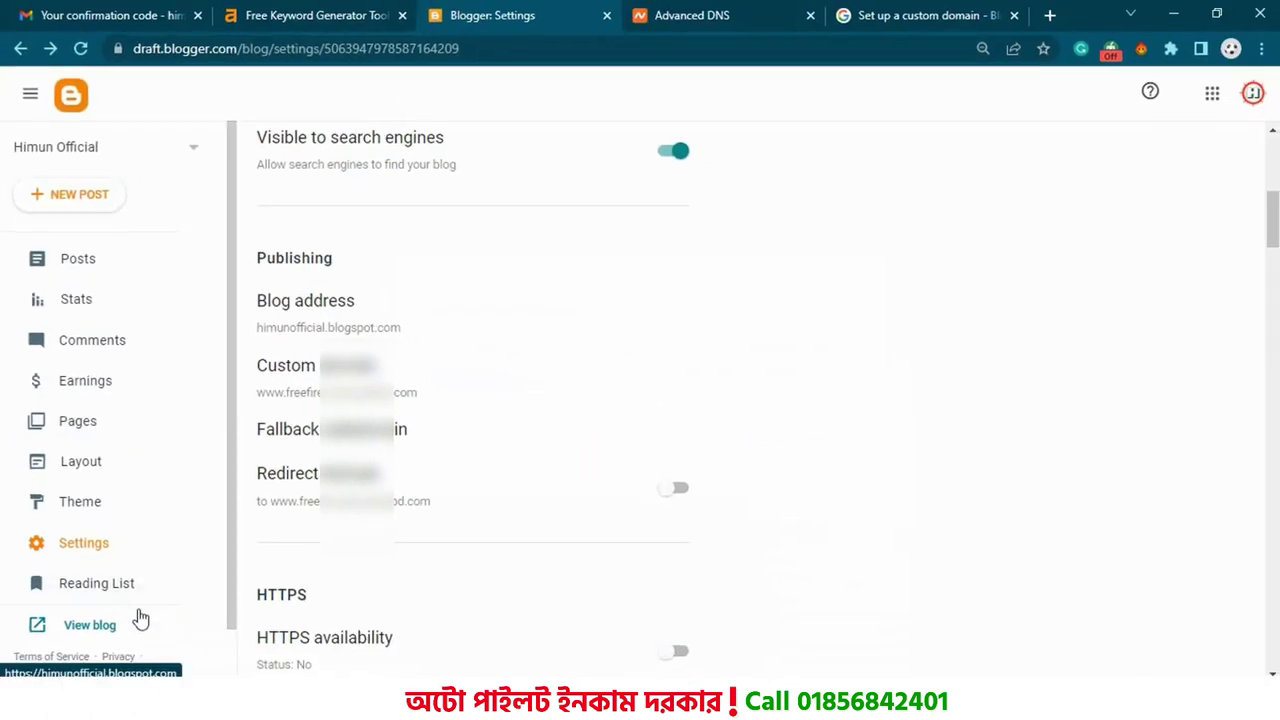
click(138, 626)
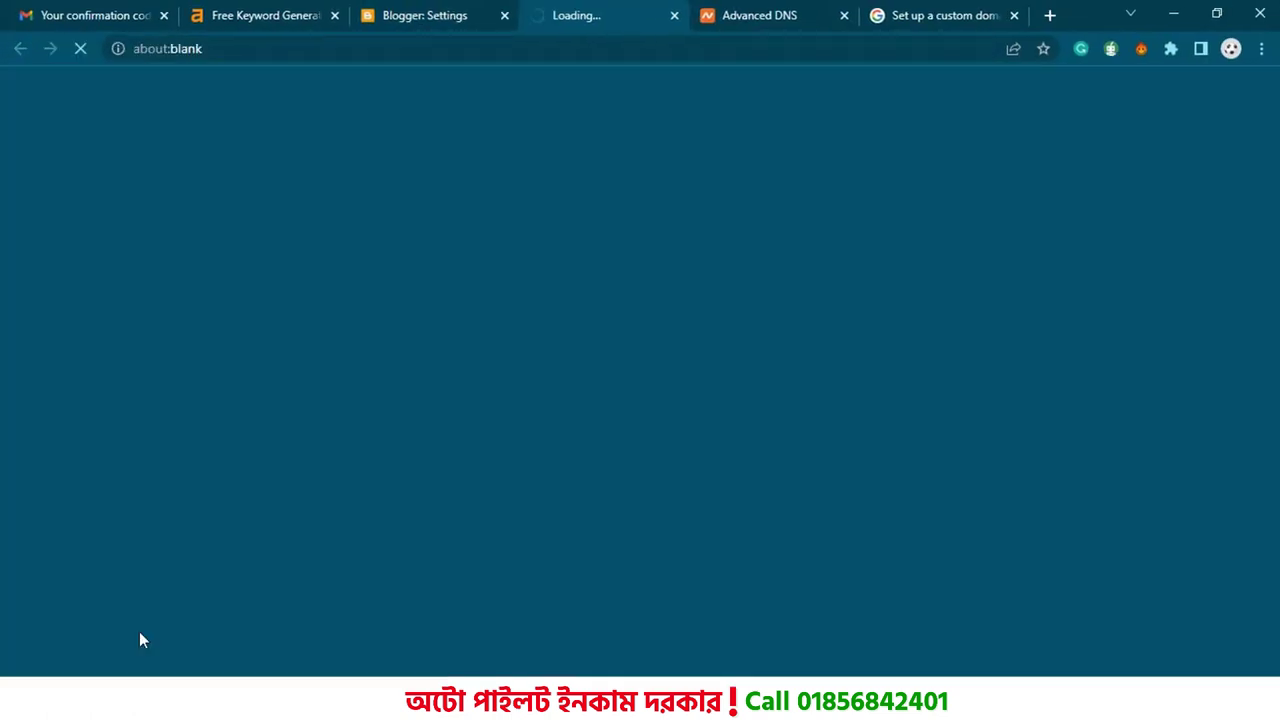